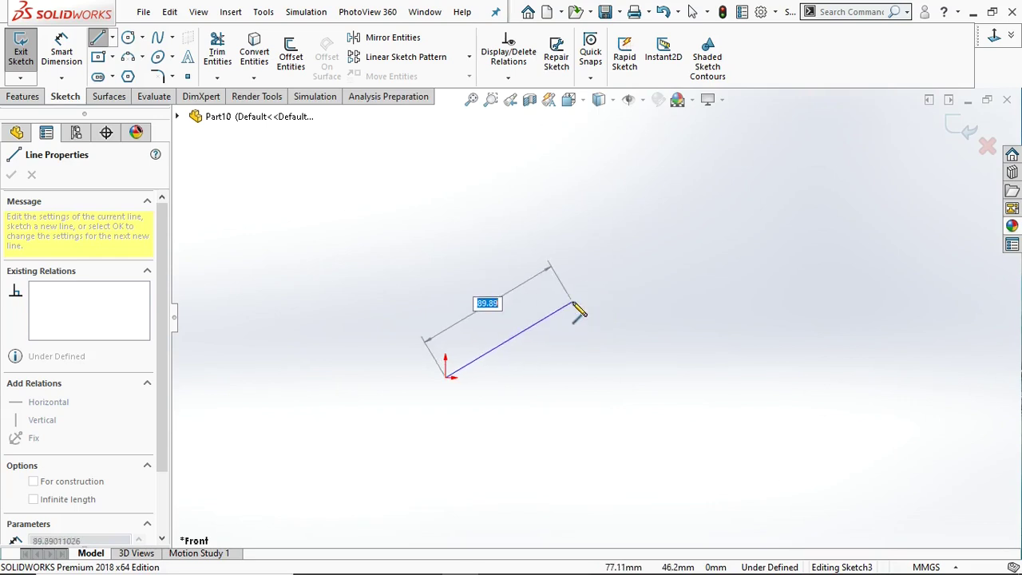
Step: End the line chain and exit the sketch, keeping the three-segment zig-zag path
right_click(839, 226)
left_click(854, 240)
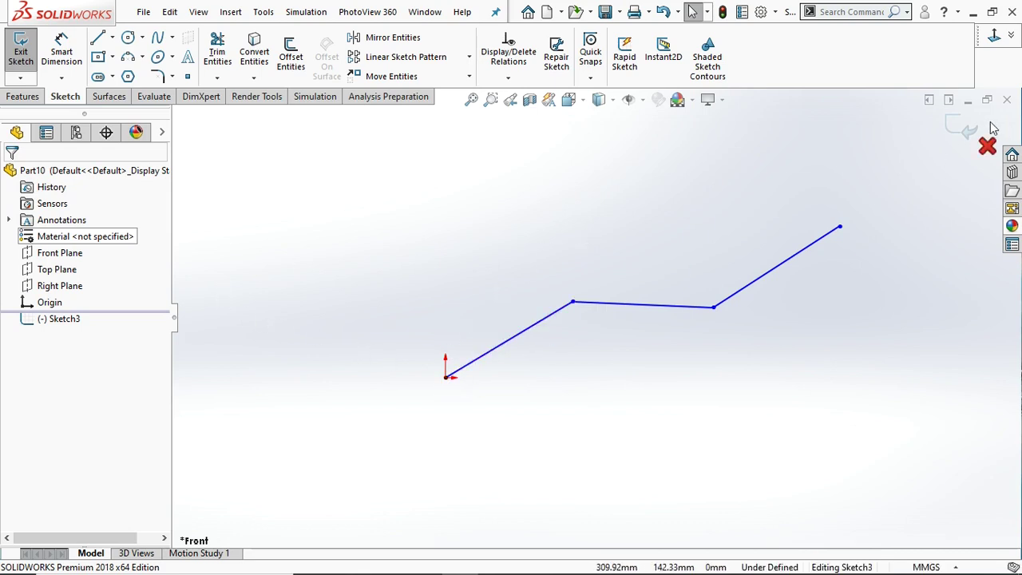
left_click(965, 128)
Step: Start a new reference plane with Line1 of the path as its first reference
left_click(19, 97)
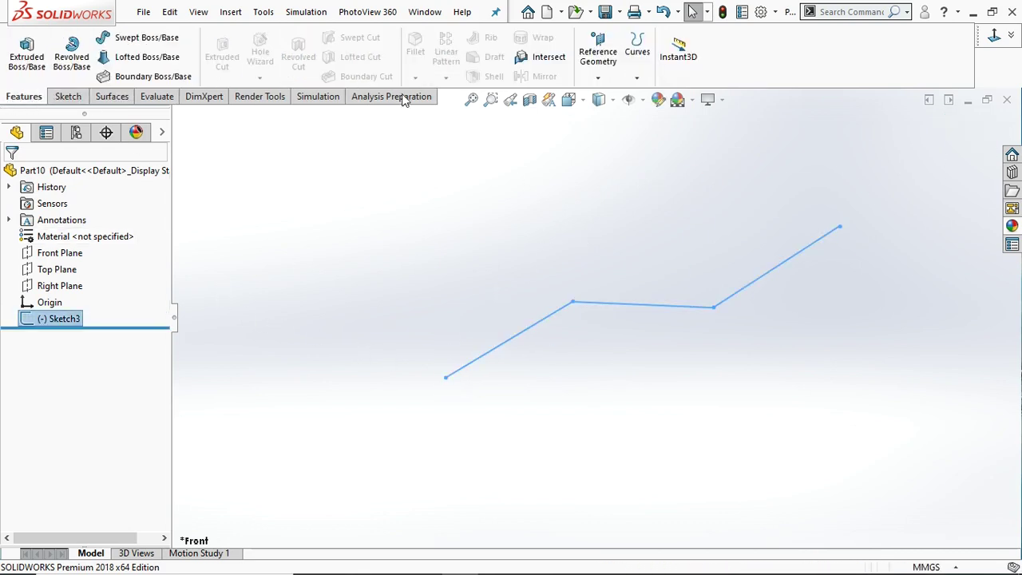
left_click(598, 78)
left_click(608, 96)
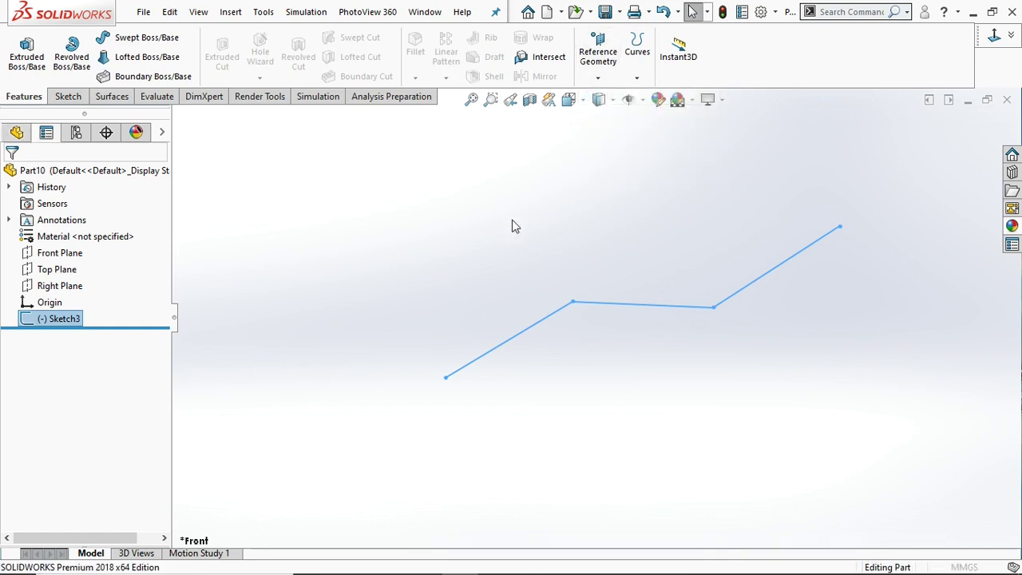
left_click(486, 356)
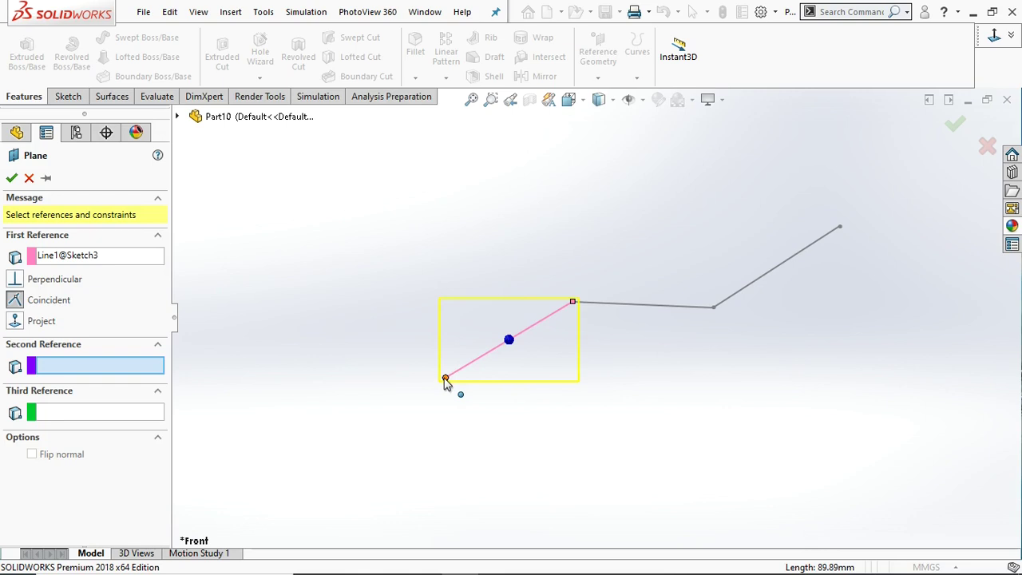
Step: Create Plane2 perpendicular to Line1, coincident with the path's starting endpoint
left_click(445, 380)
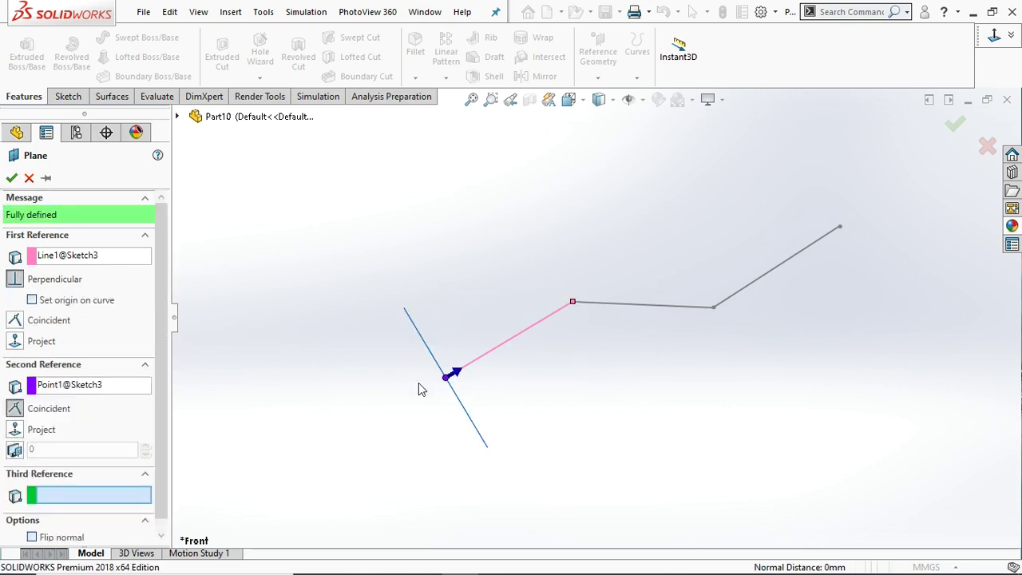
middle_click_drag(425, 384, 483, 388)
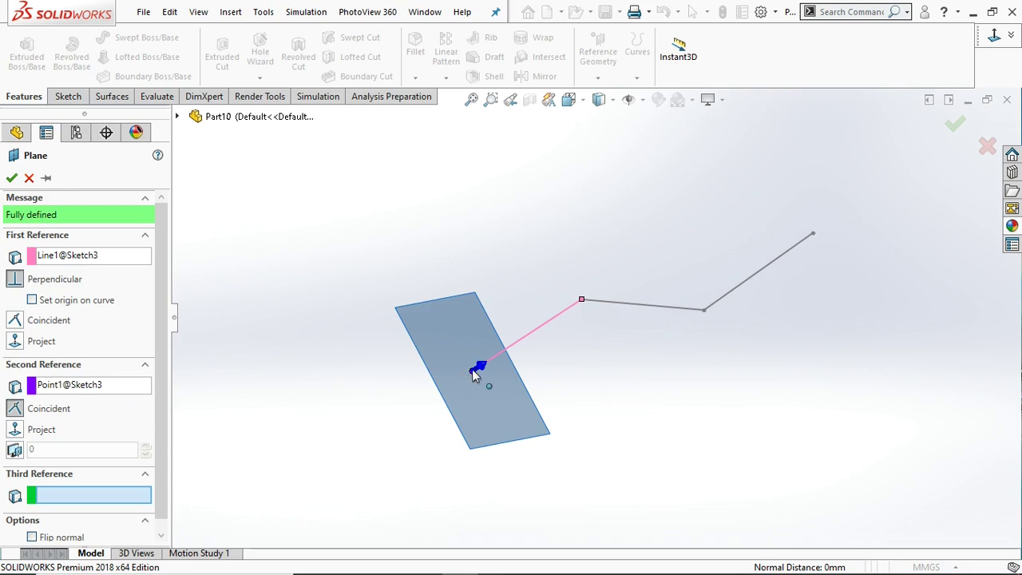
left_click(11, 178)
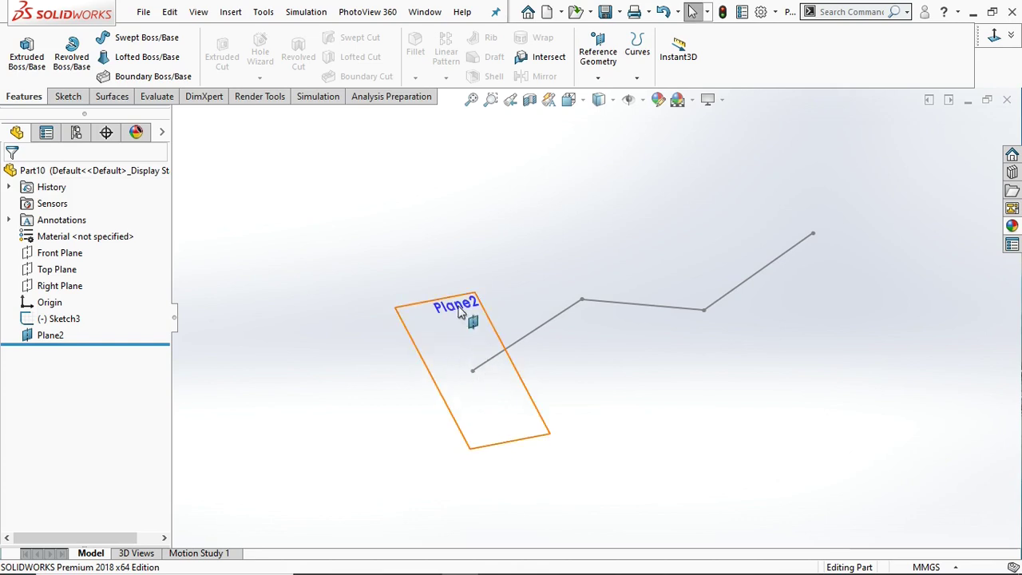
left_click(56, 335)
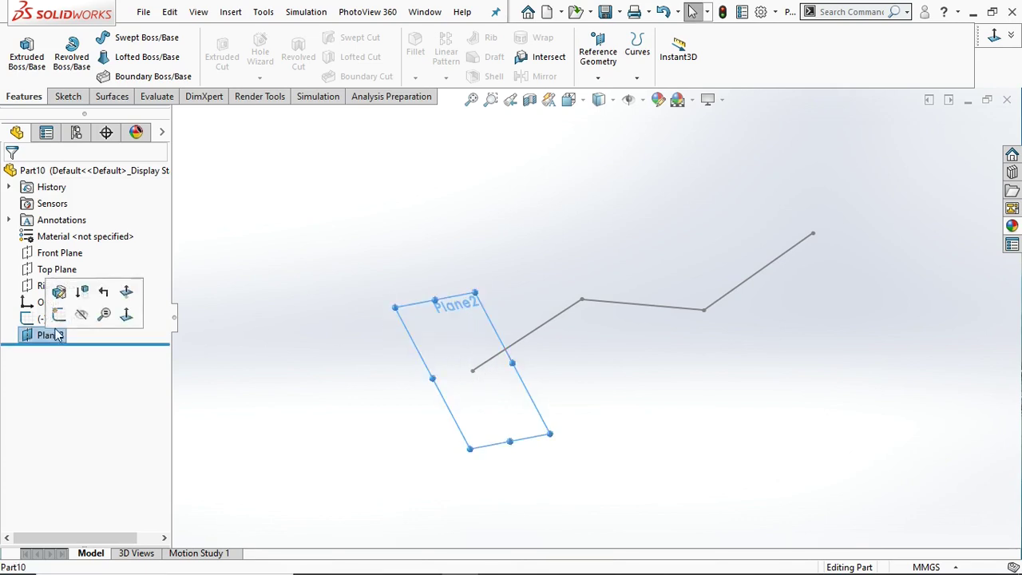
Step: On Plane2, draw a small center rectangle at the origin as the Sketch4 profile
left_click(58, 314)
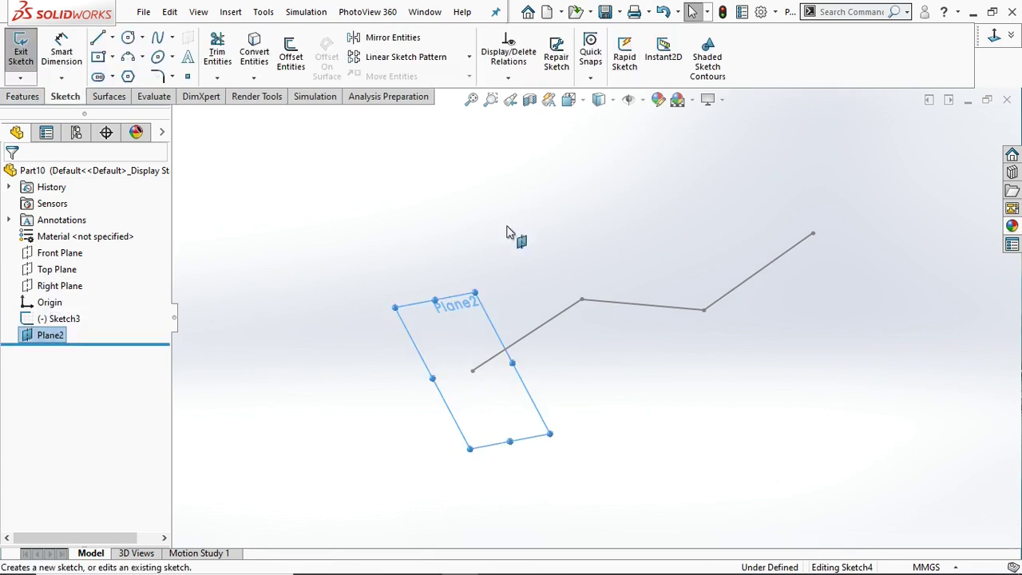
left_click(998, 35)
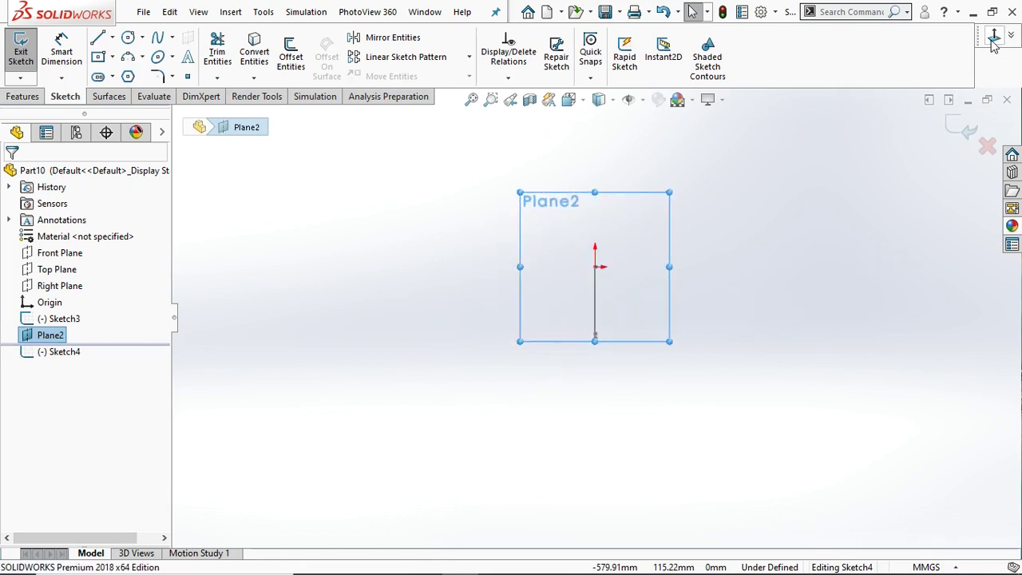
left_click(113, 59)
left_click(140, 94)
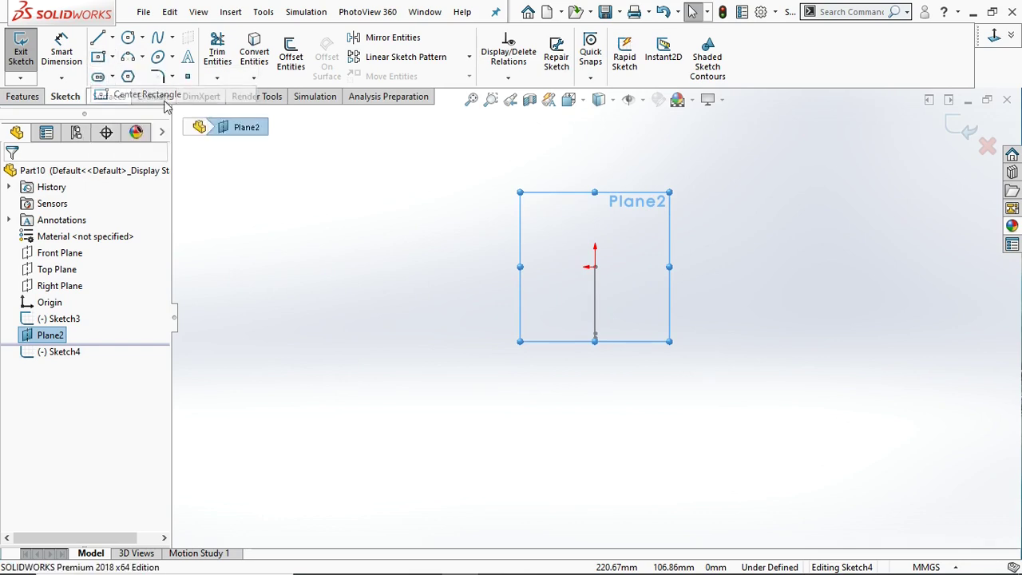
left_click(595, 268)
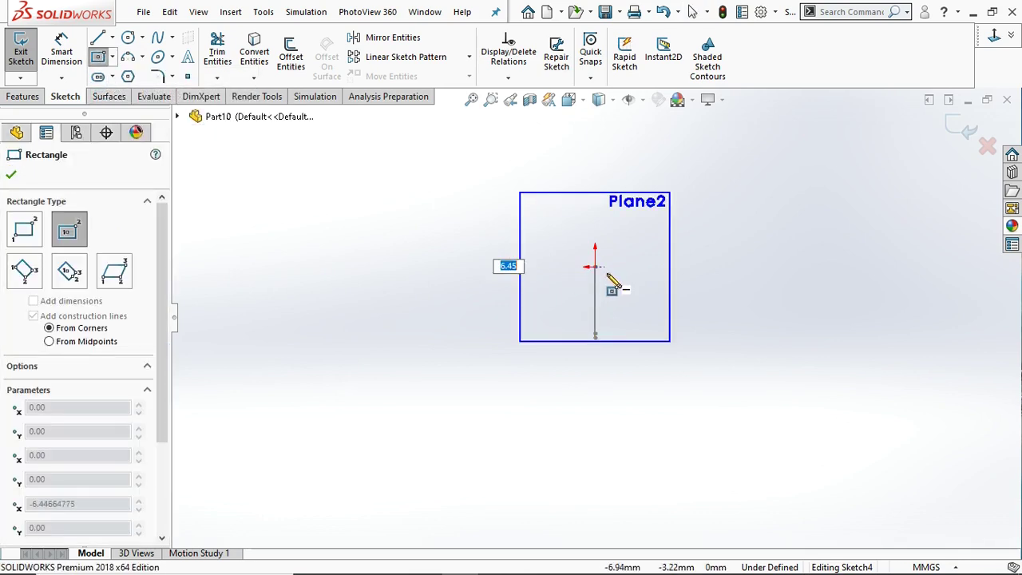
left_click(579, 277)
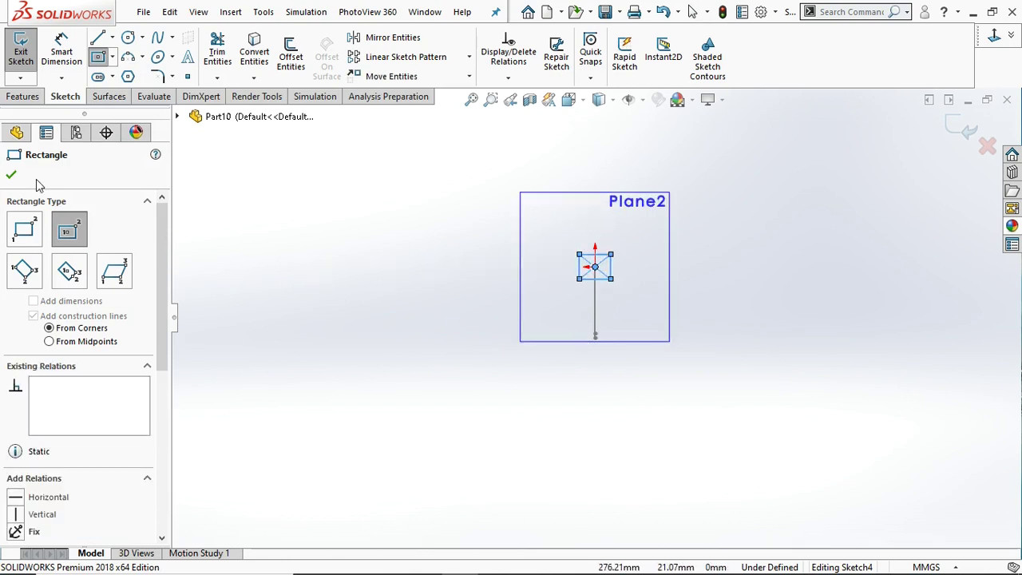
left_click(12, 175)
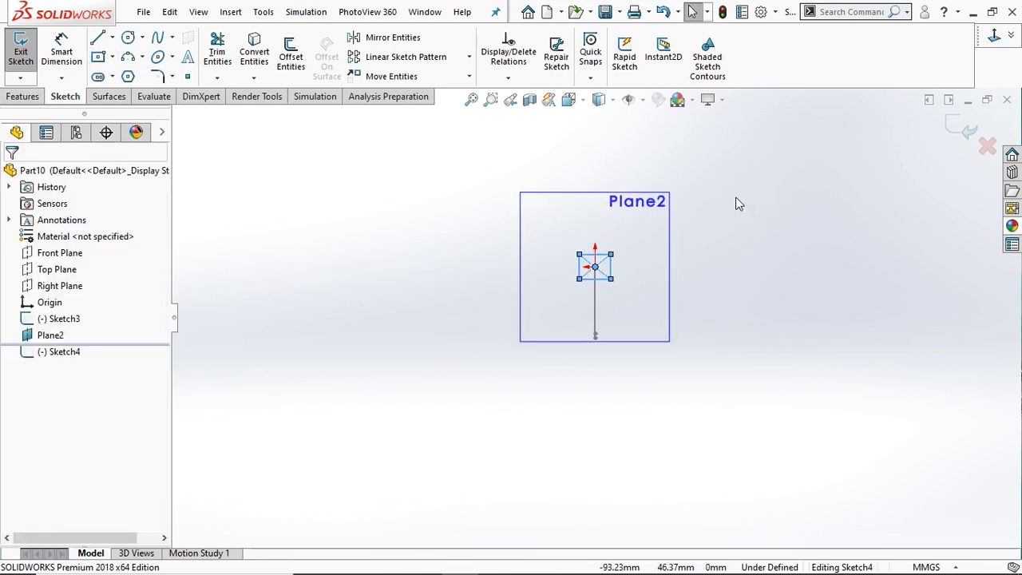
mouse_move(738, 204)
middle_mouse_down()
mouse_move(725, 237)
mouse_move(674, 206)
middle_mouse_up()
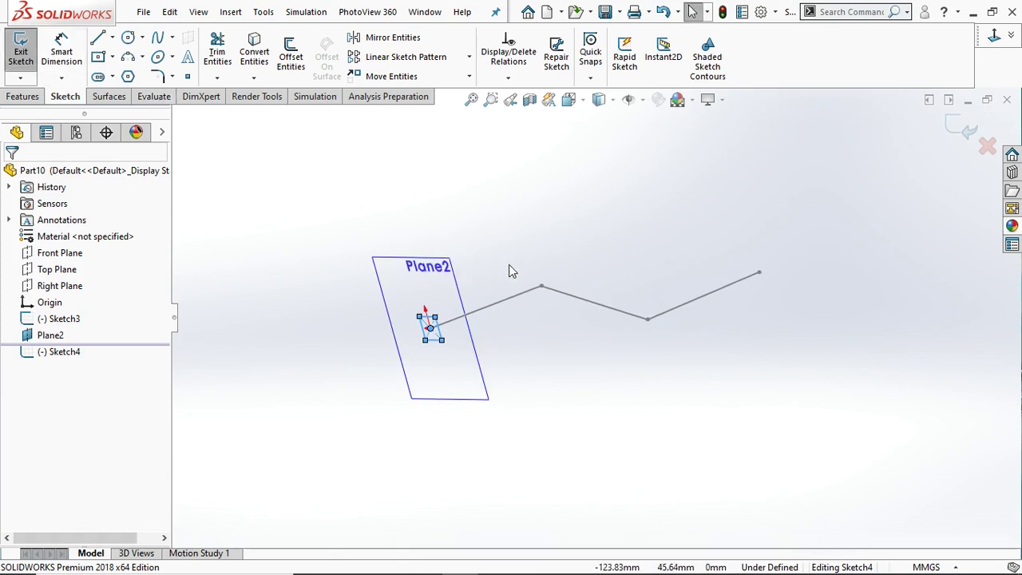
left_click(963, 127)
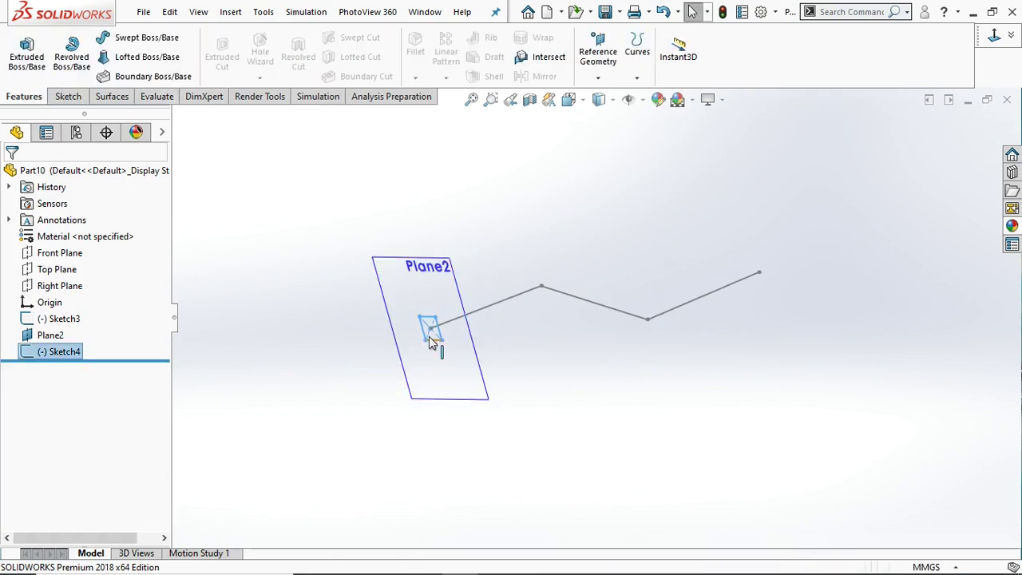
Step: Preview a Swept Surface with Sketch4 as profile and Sketch3 as the path
left_click(111, 97)
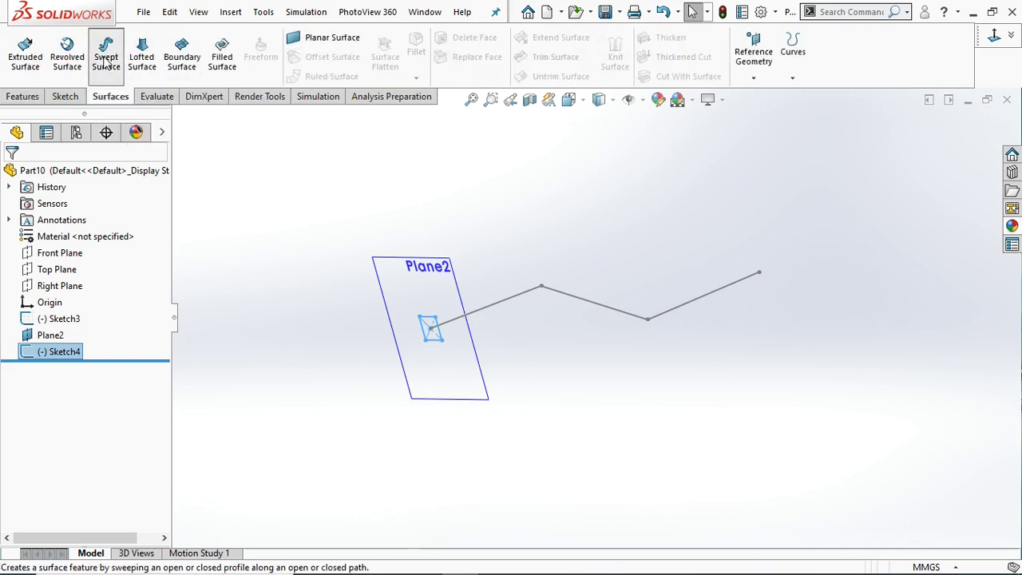
left_click(106, 63)
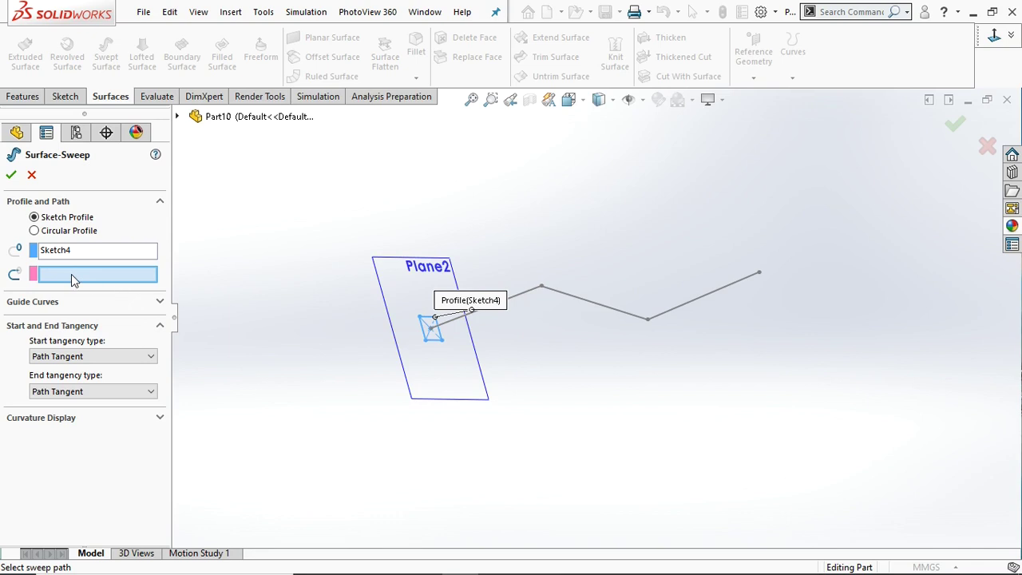
left_click(517, 295)
middle_click_drag(707, 338, 678, 360)
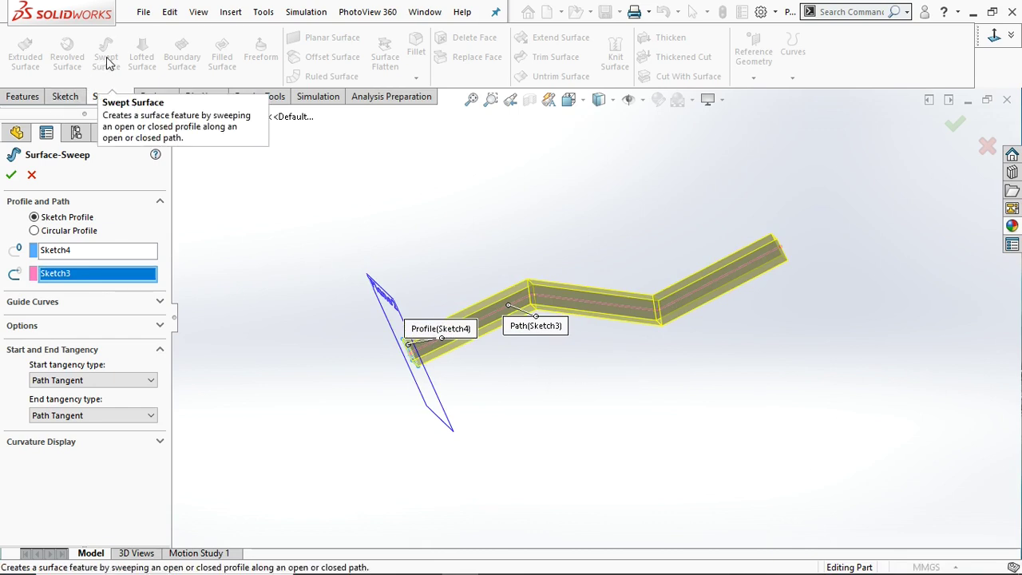
left_click(22, 96)
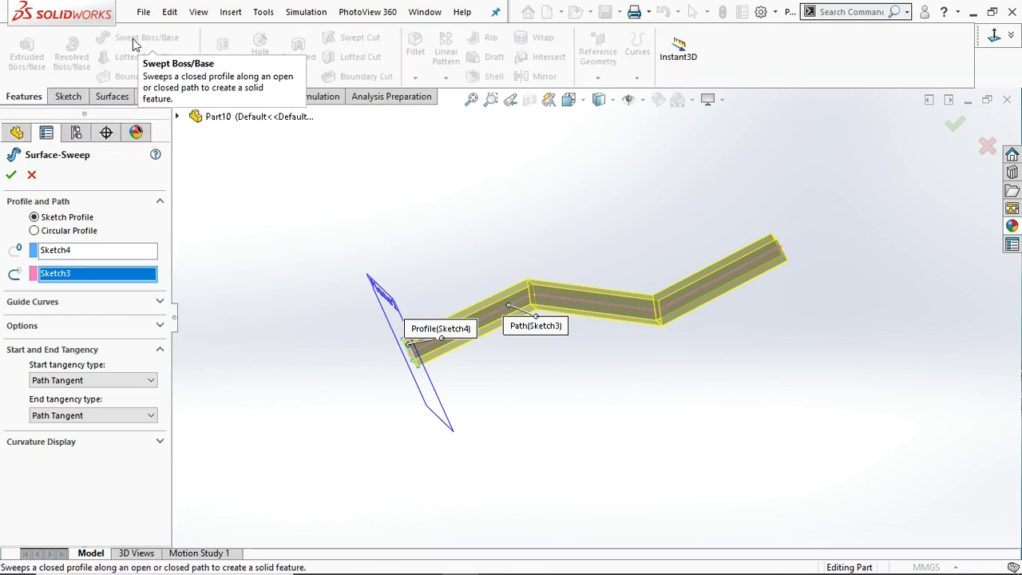
left_click(112, 96)
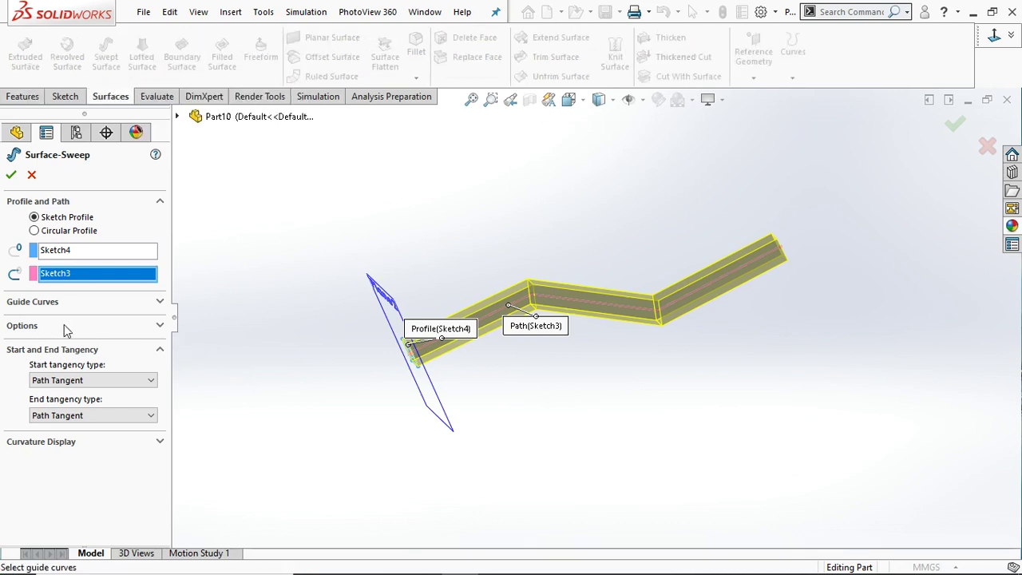
Step: Set the sweep's profile orientation to Follow Path
left_click(30, 329)
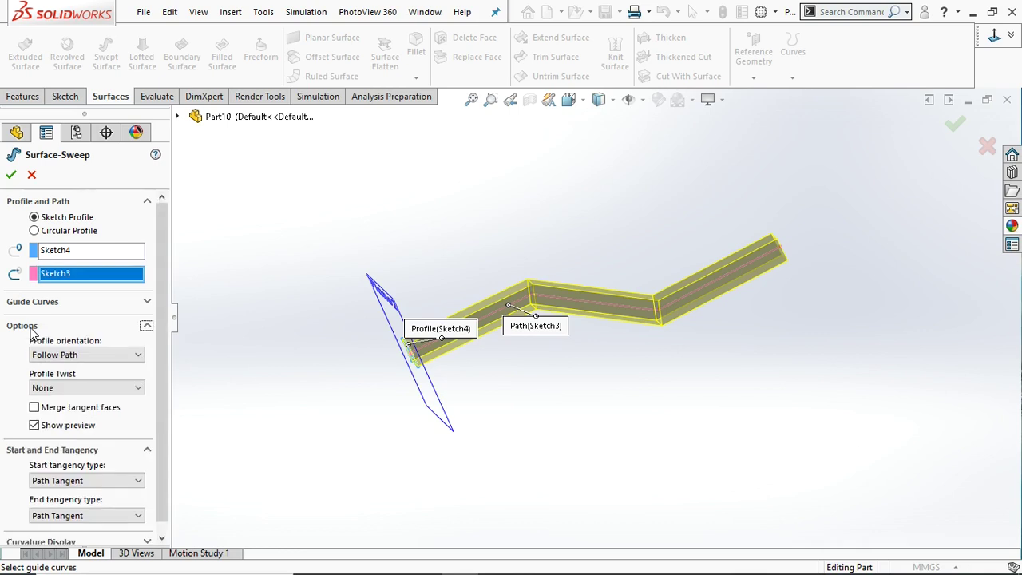
left_click(73, 357)
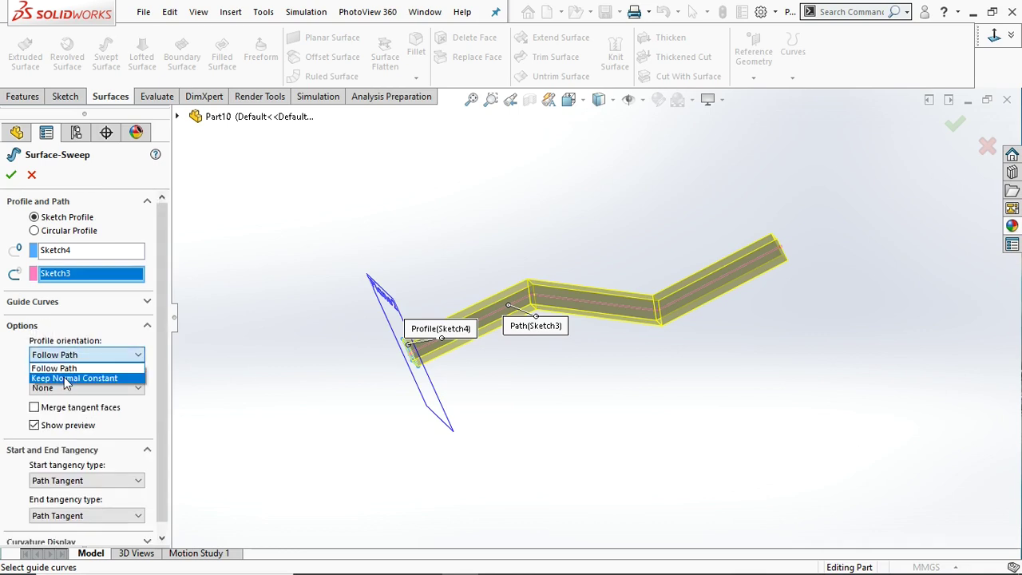
left_click(67, 378)
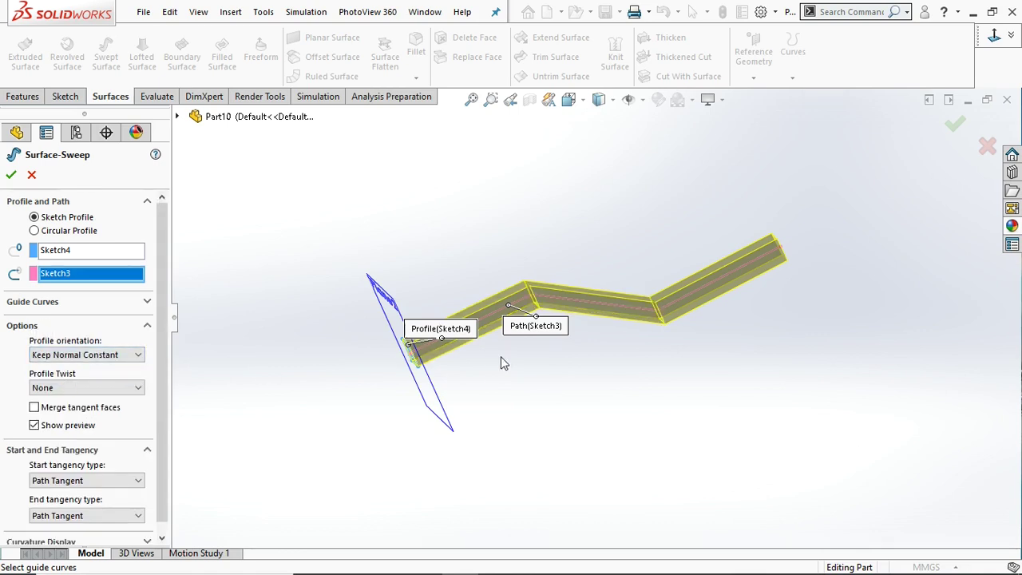
scroll(597, 314, "down", 3)
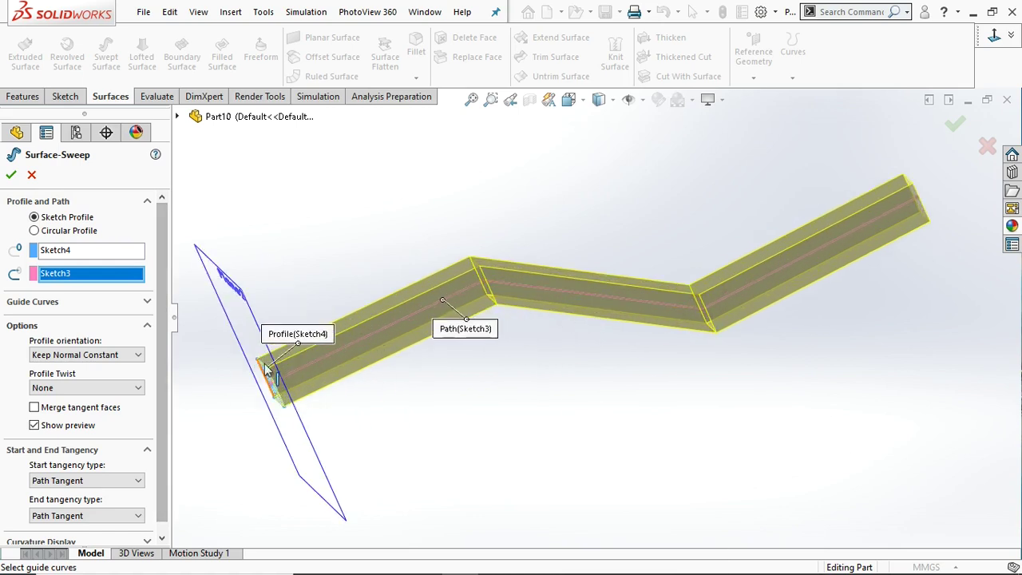
scroll(509, 357, "up", 1)
scroll(510, 356, "up", 1)
left_click(54, 356)
left_click(54, 369)
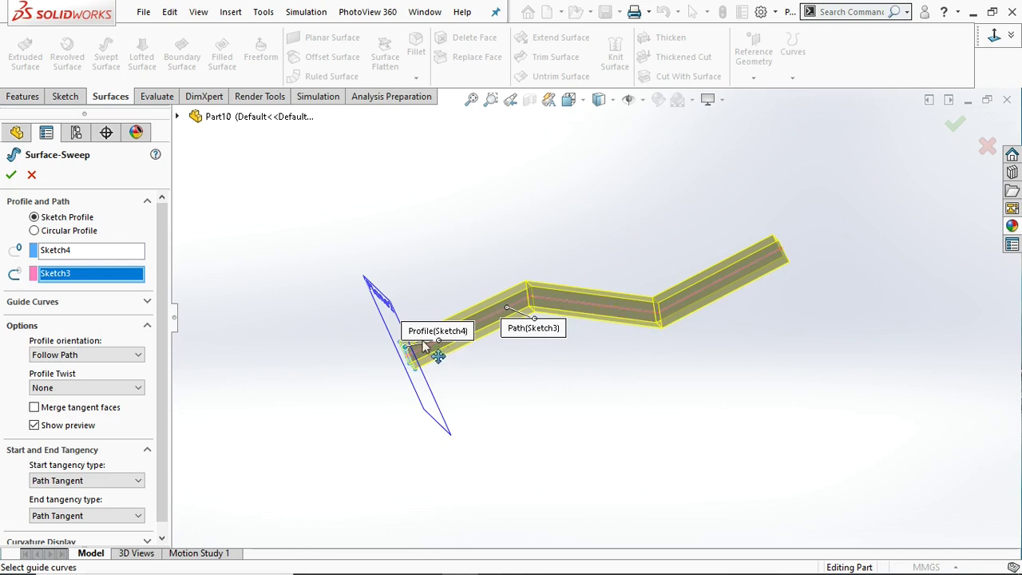
scroll(540, 375, "up", 2)
scroll(229, 381, "down", 1)
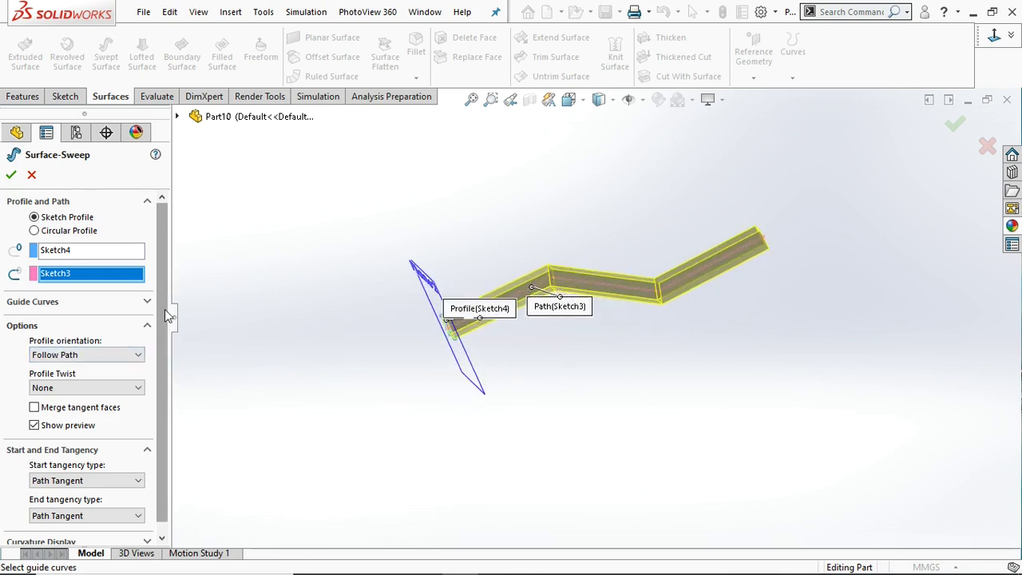
scroll(162, 327, "down", 1)
scroll(159, 355, "up", 1)
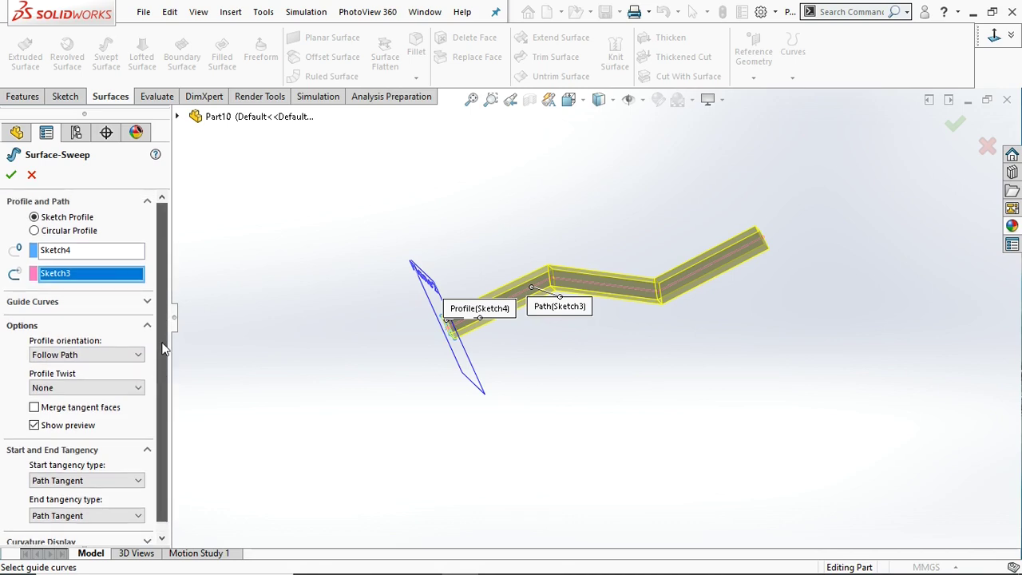
Step: Set both start and end tangency to Path Tangent
left_click(98, 480)
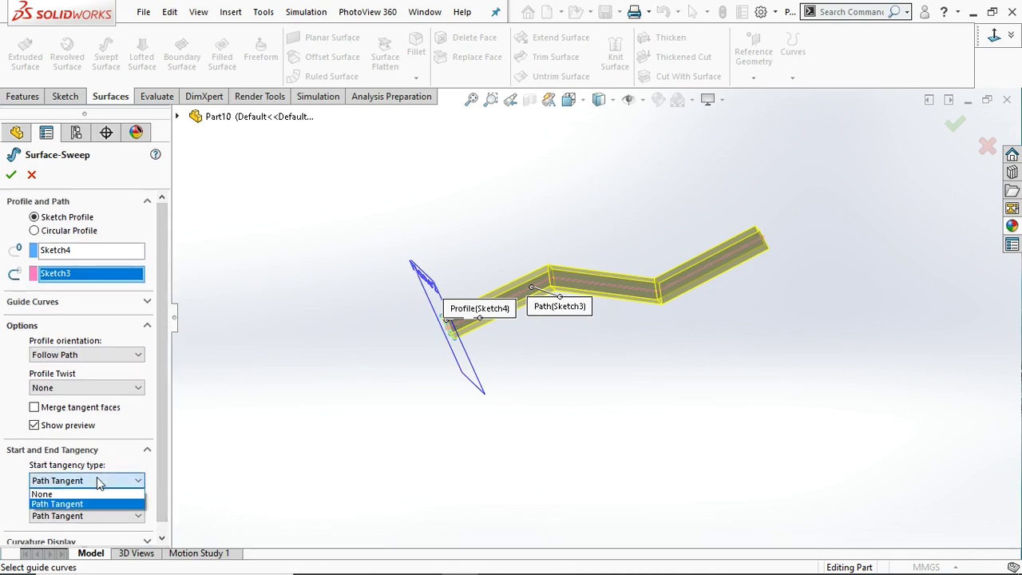
left_click(80, 504)
left_click(86, 516)
left_click(79, 539)
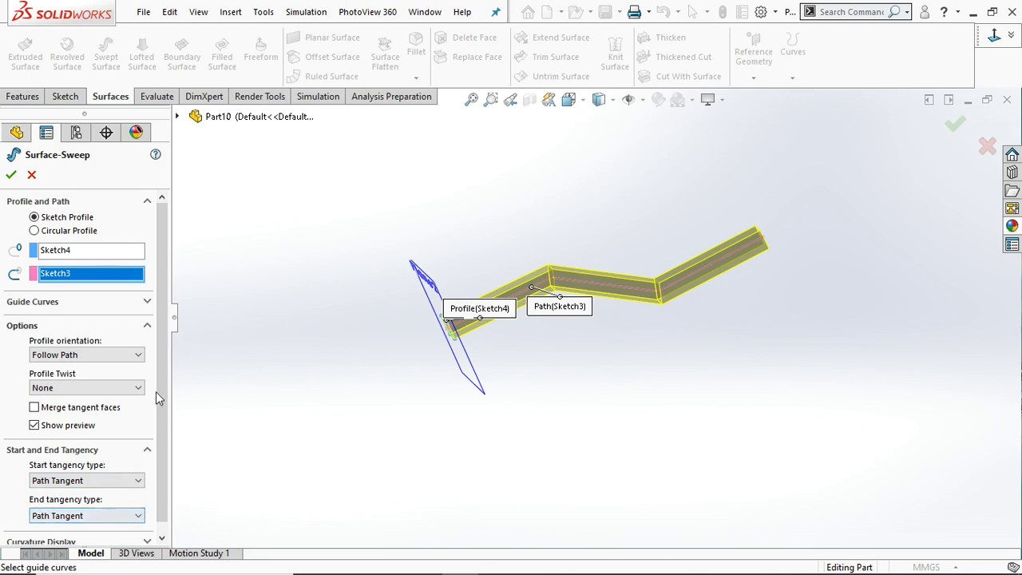
scroll(159, 407, "down", 1)
Step: Try Specify Twist Value, dismiss the smooth-path warning, and confirm Surface-Sweep1 without twist
left_click(88, 379)
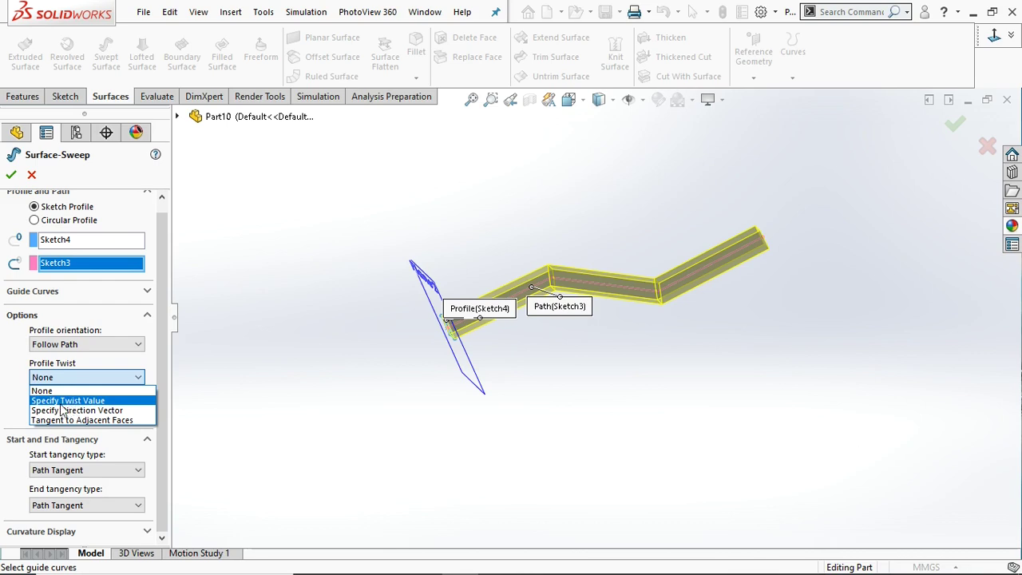
left_click(74, 402)
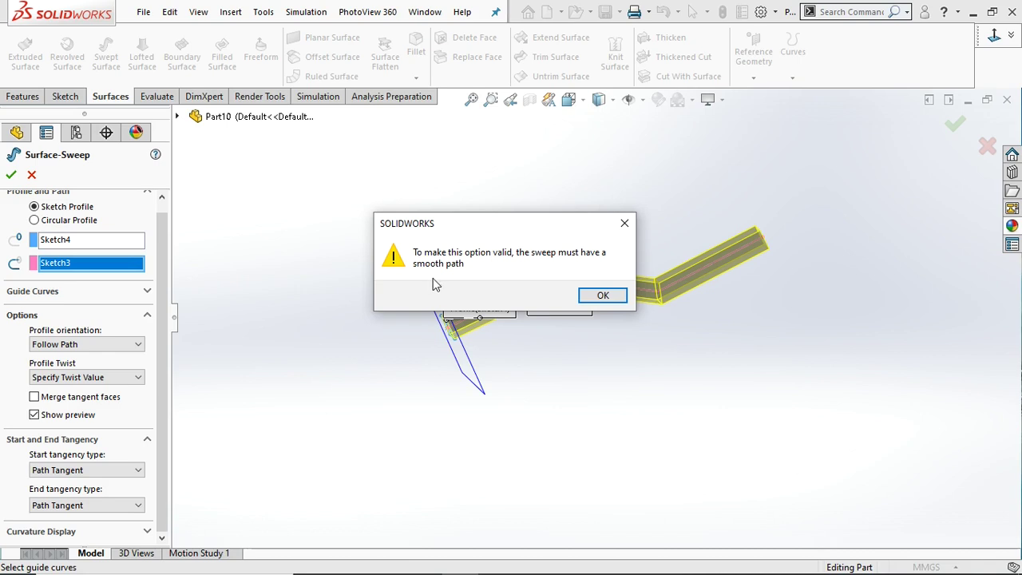
left_click(628, 226)
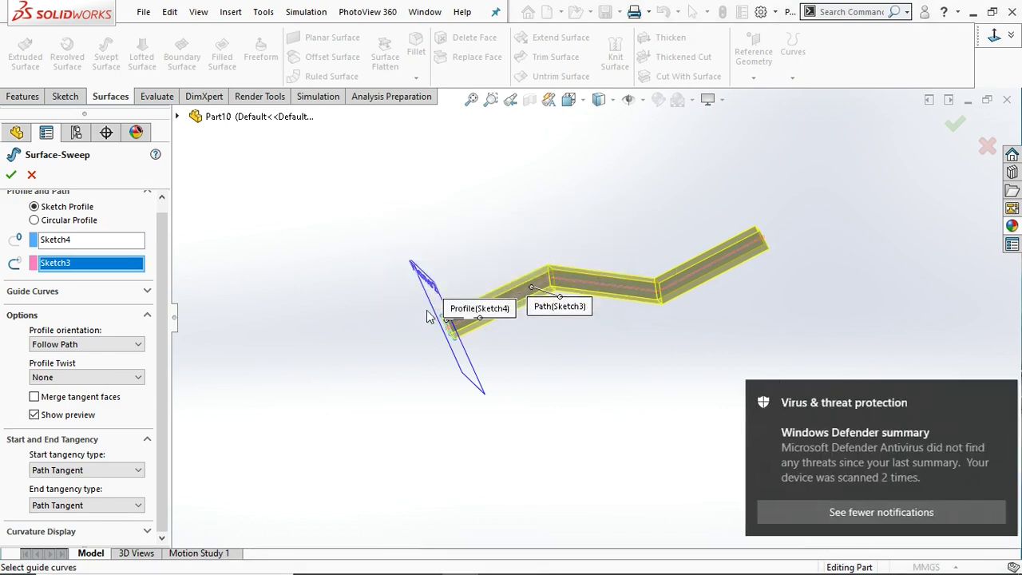
left_click(995, 394)
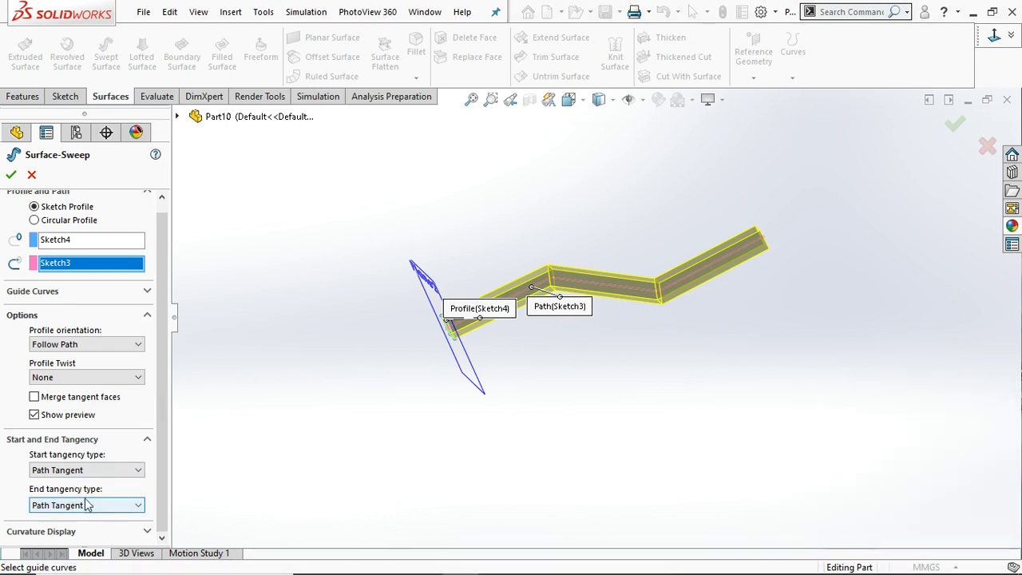
scroll(164, 307, "up", 1)
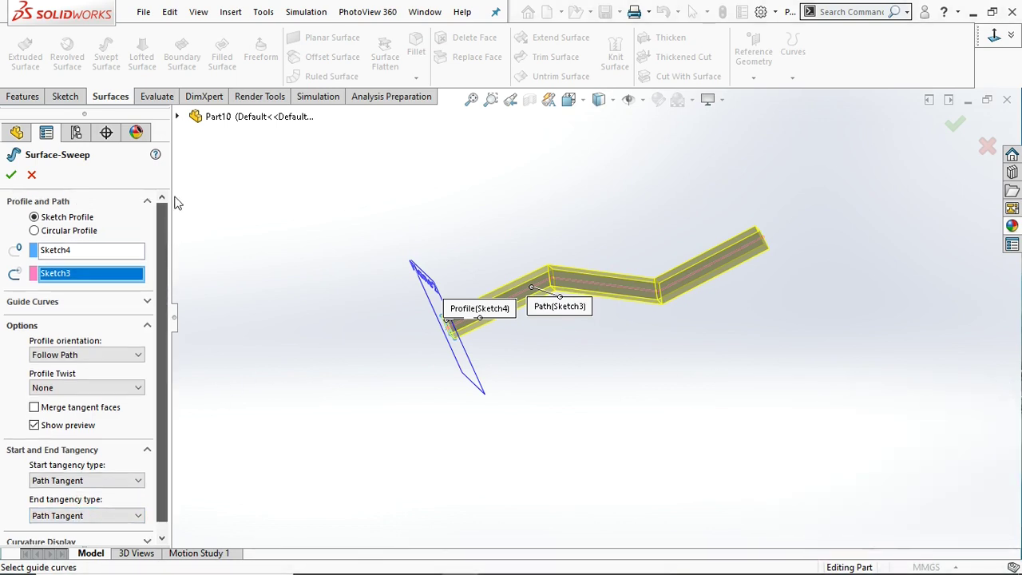
left_click(11, 177)
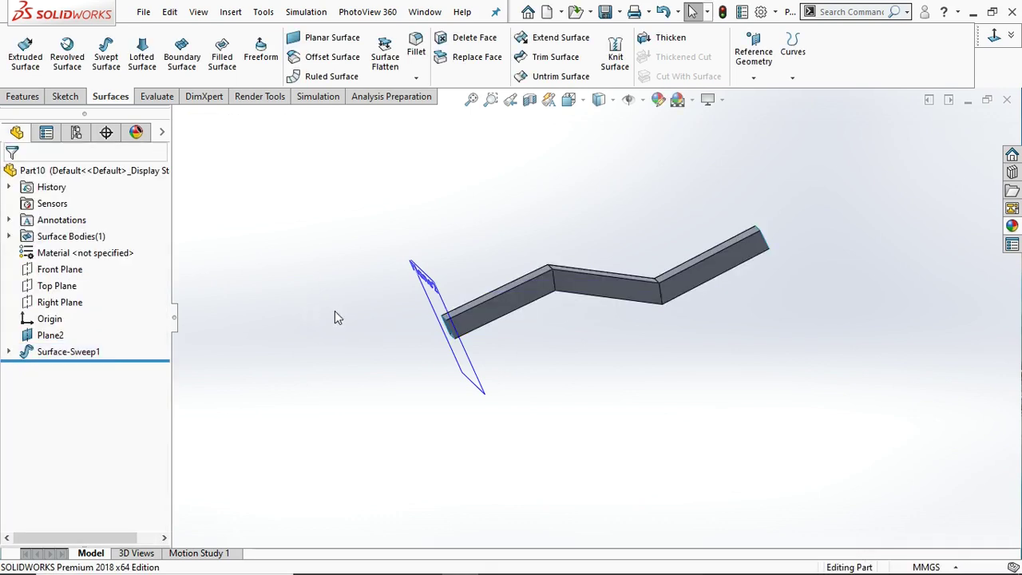
left_click(72, 352)
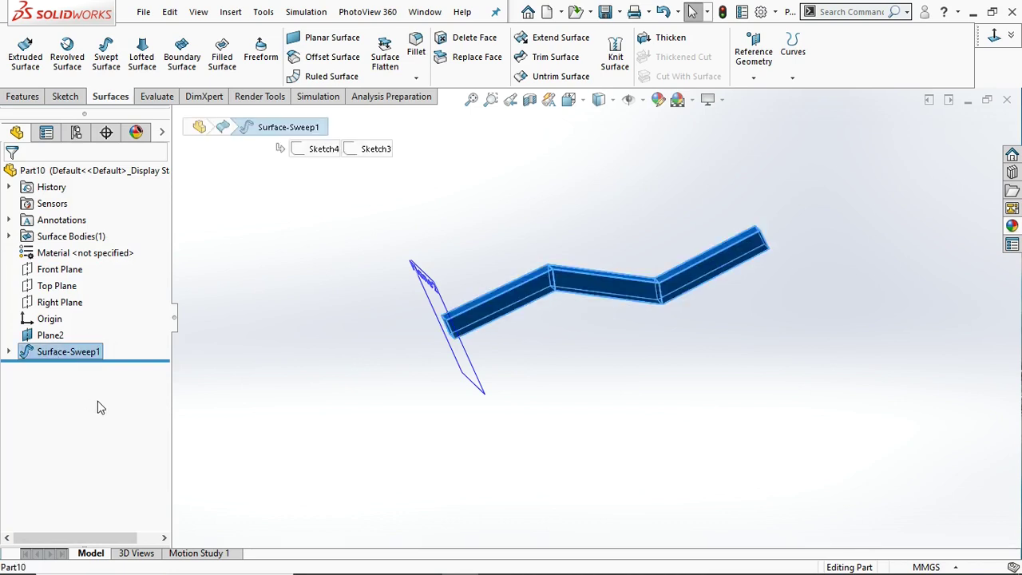
Step: Remove Surface-Sweep1 and start Sketch5 on the Front Plane, viewed face-on
key("ctrl+z")
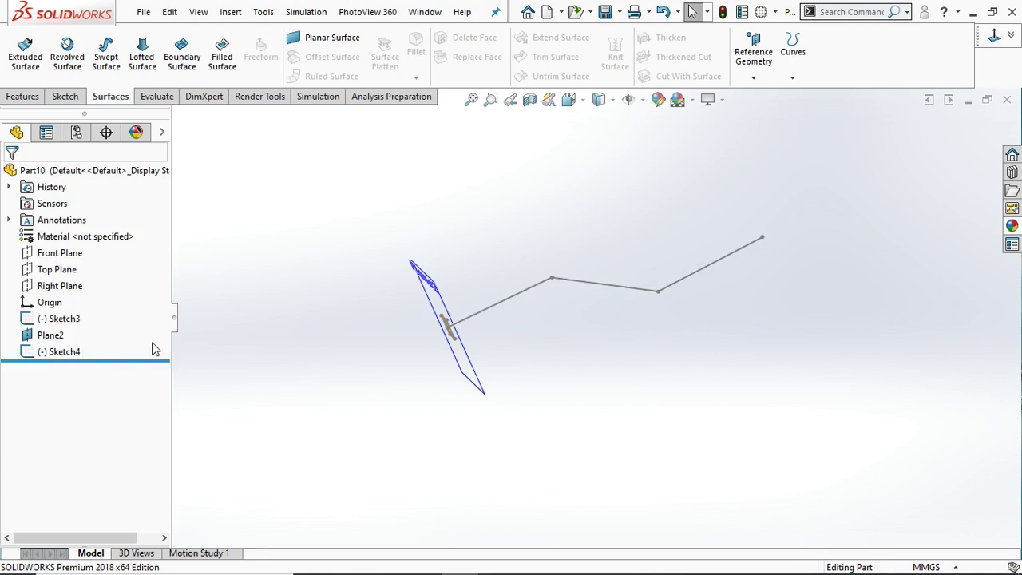
left_click(45, 257)
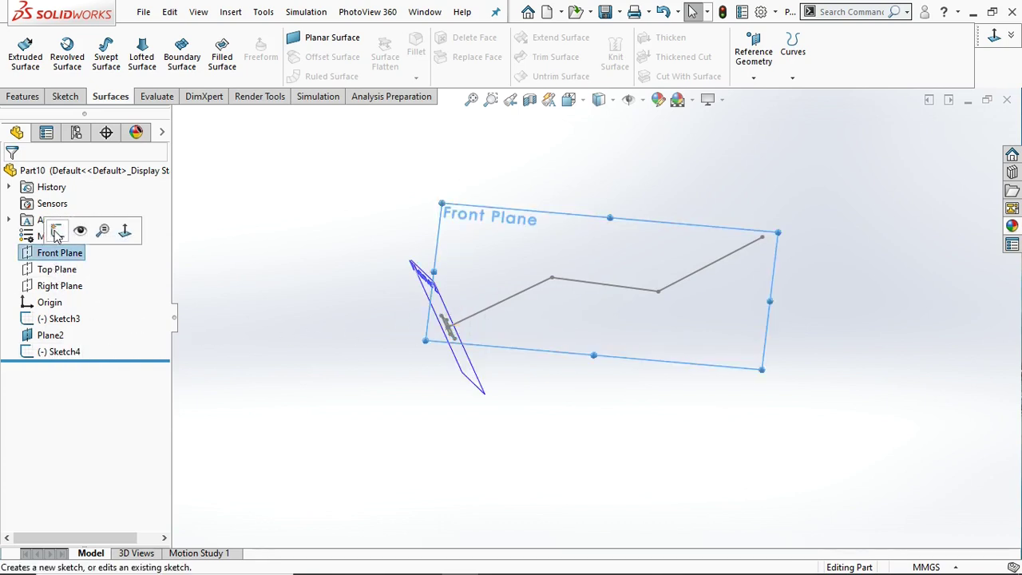
left_click(56, 237)
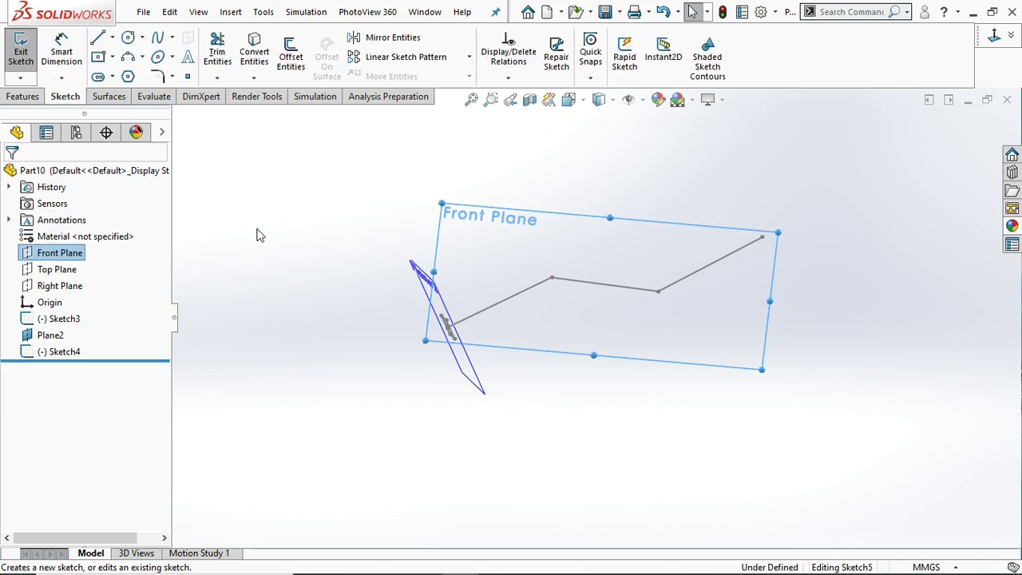
left_click(994, 35)
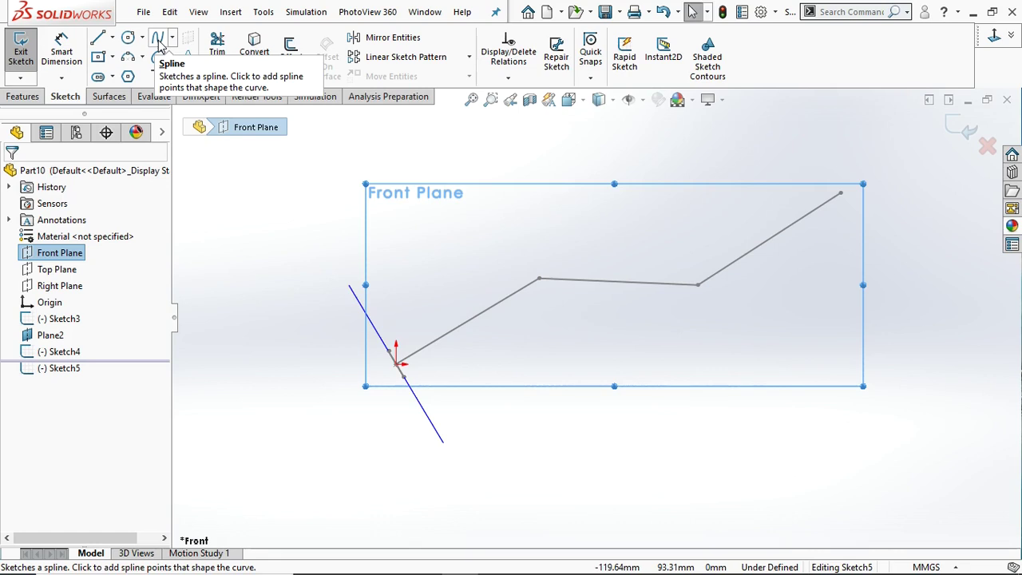
Step: Draw a four-point spline from the origin running alongside the polyline path
left_click(158, 40)
left_click(396, 364)
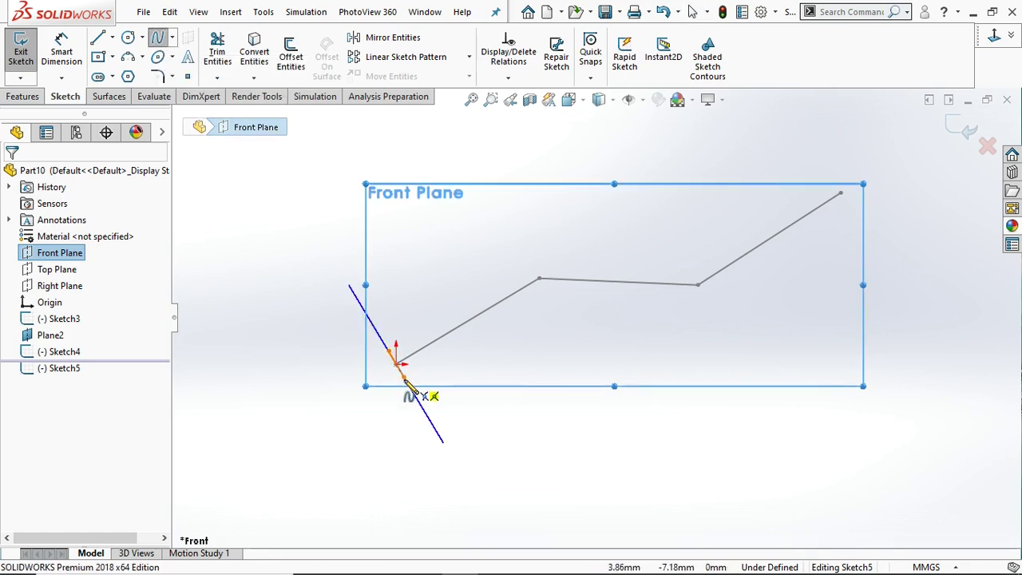
left_click(512, 338)
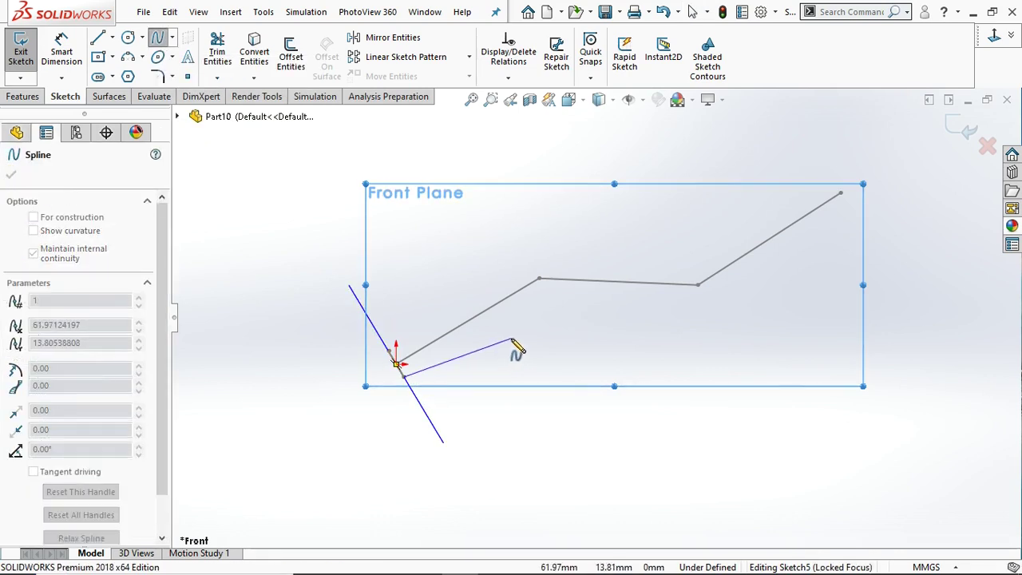
left_click(645, 321)
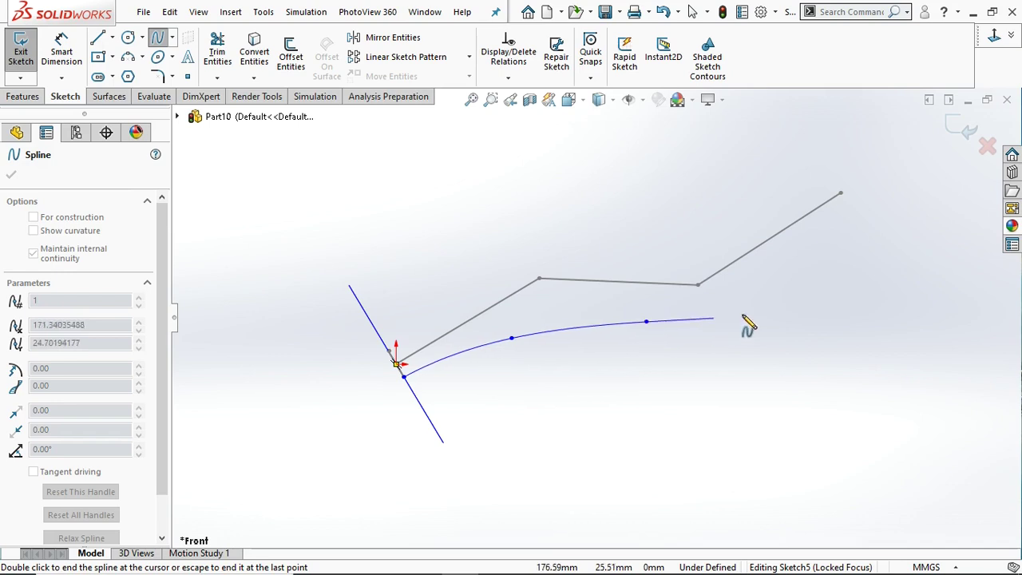
left_click(826, 297)
right_click(886, 241)
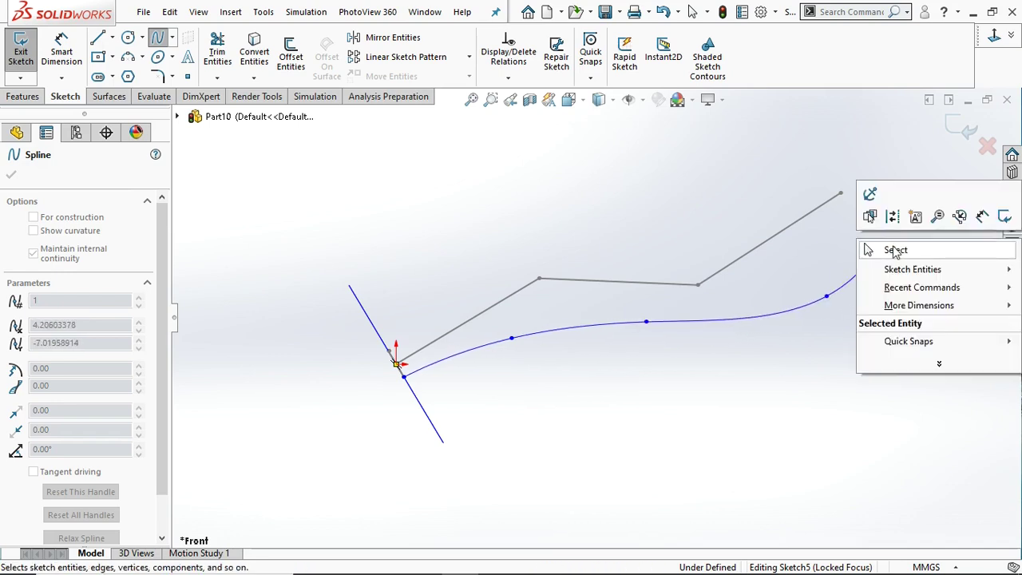
left_click(894, 247)
middle_click_drag(456, 394, 429, 381)
scroll(429, 381, "down", 3)
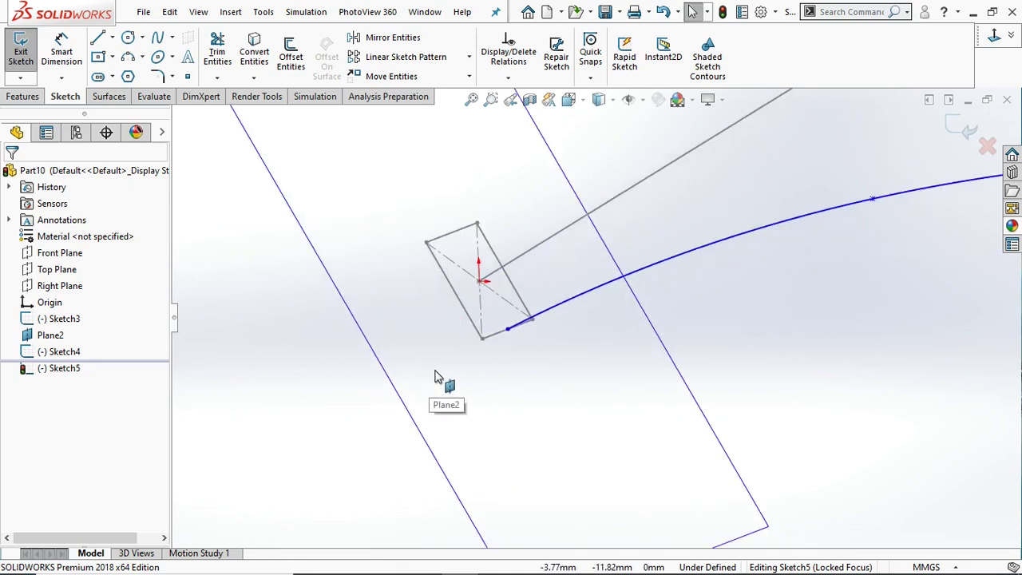
Step: Add a Pierce relation between the spline's start point and the profile rectangle's edge
left_click(509, 333)
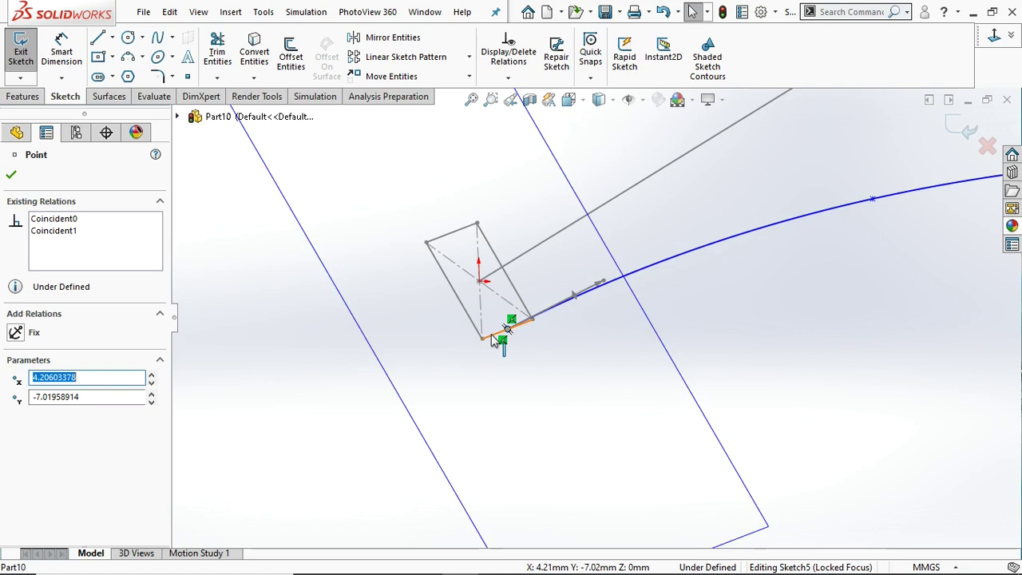
left_click(492, 338, "ctrl")
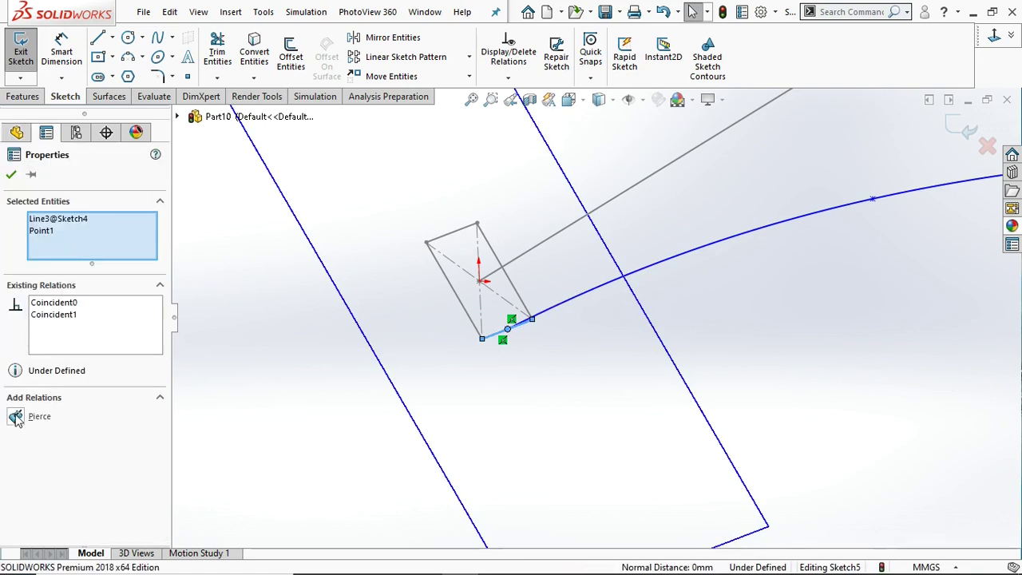
left_click(16, 417)
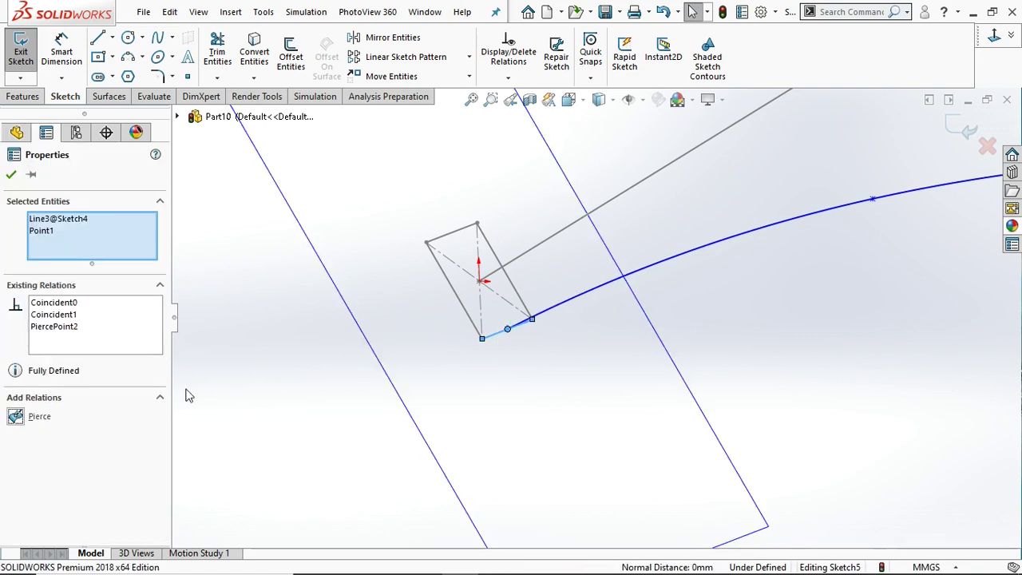
left_click(11, 174)
middle_click_drag(597, 292, 577, 271)
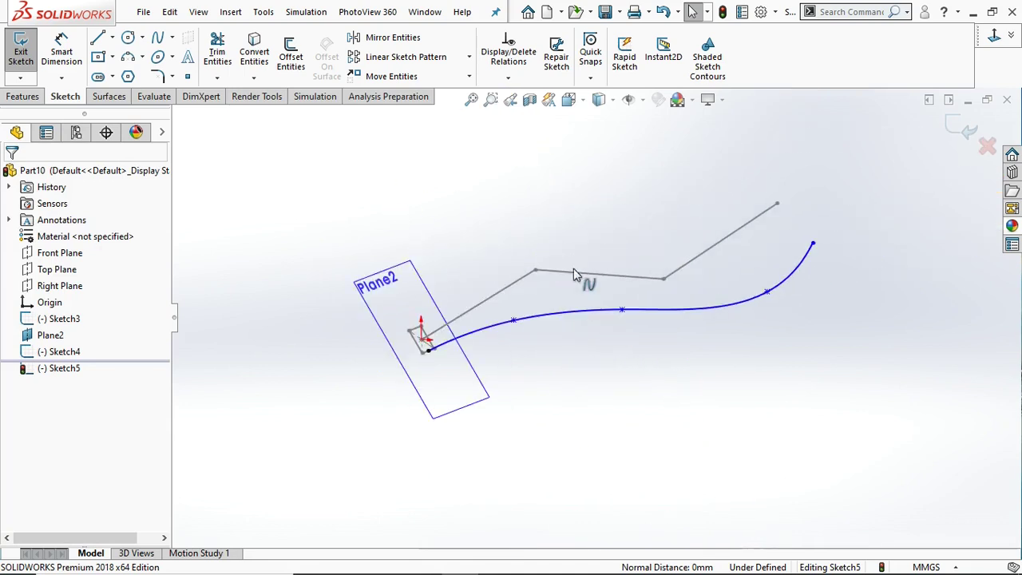
left_click(110, 96)
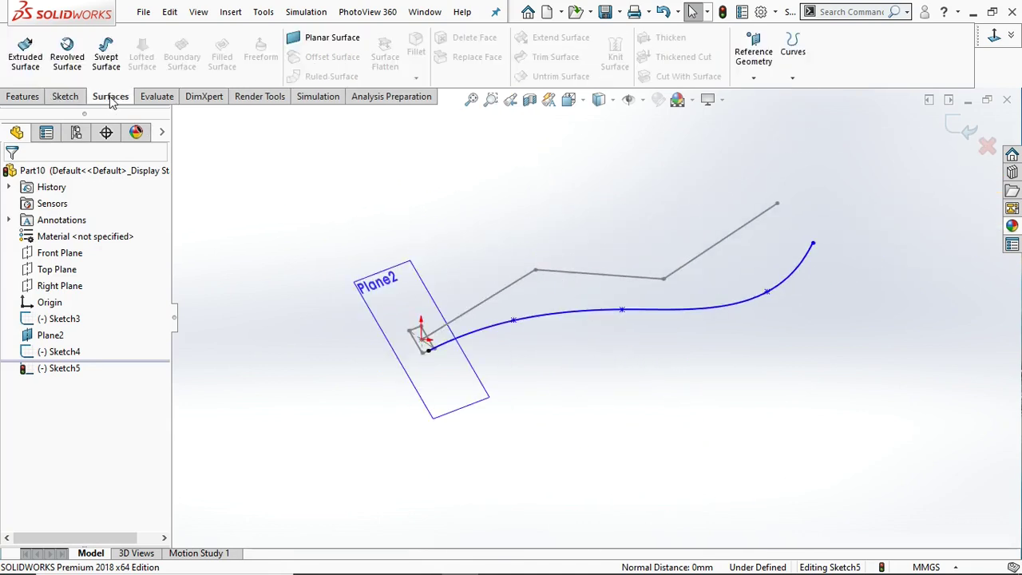
Step: Create Surface-Sweep2 with Sketch4 profile, Sketch3 path and Sketch5 as guide curve
left_click(105, 55)
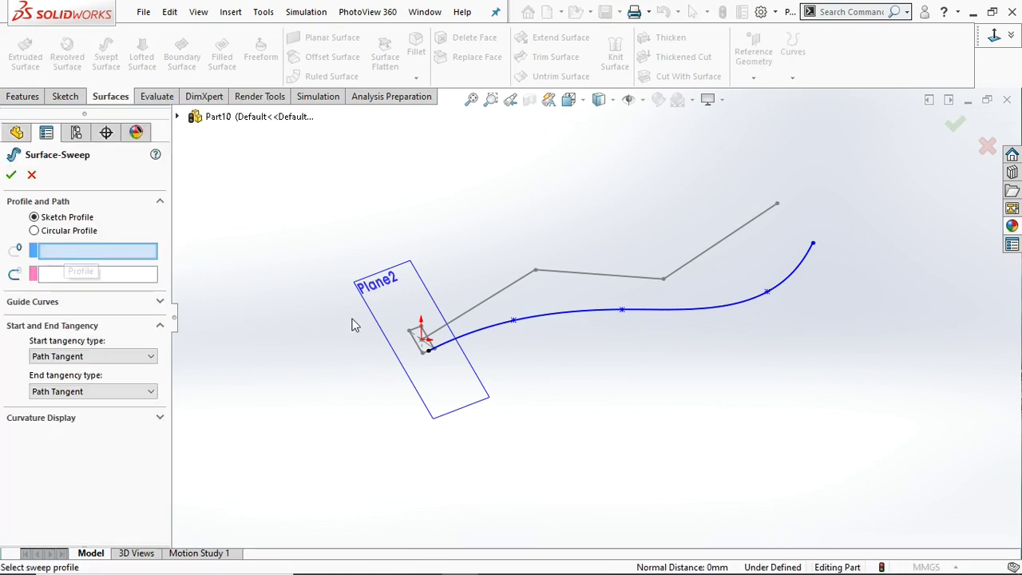
left_click(420, 336)
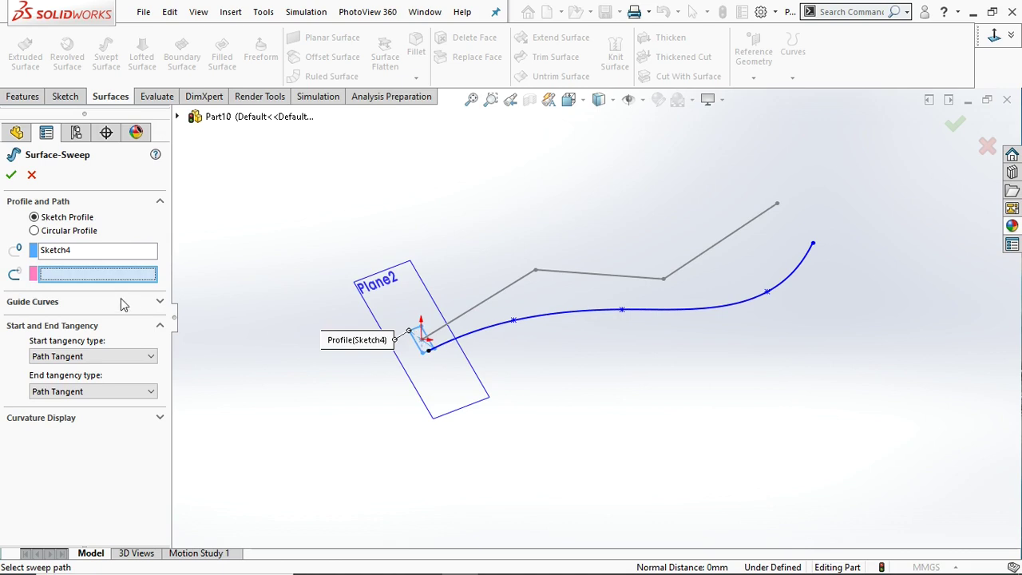
left_click(494, 304)
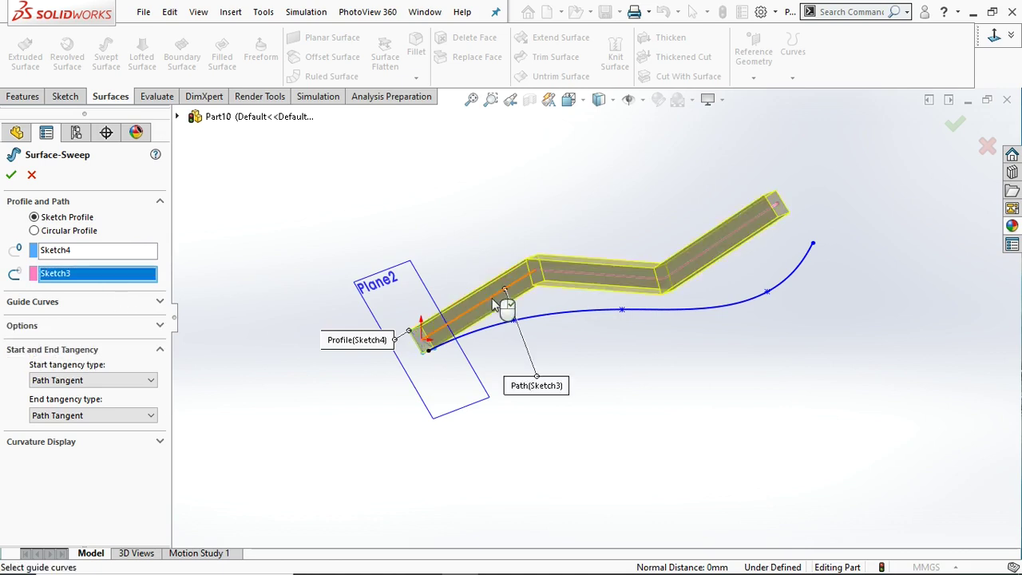
left_click(50, 304)
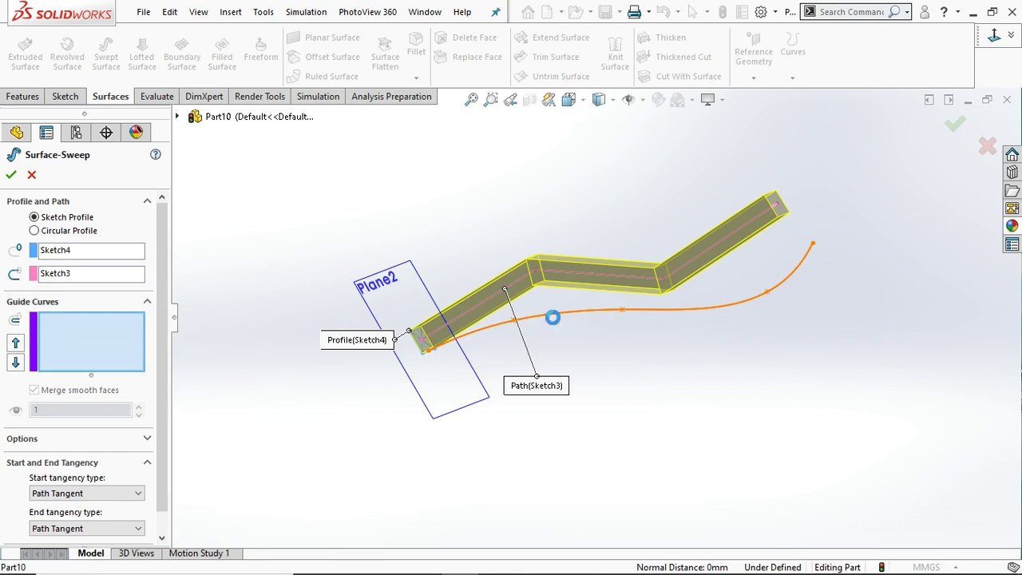
left_click(553, 317)
middle_click_drag(736, 345, 616, 293)
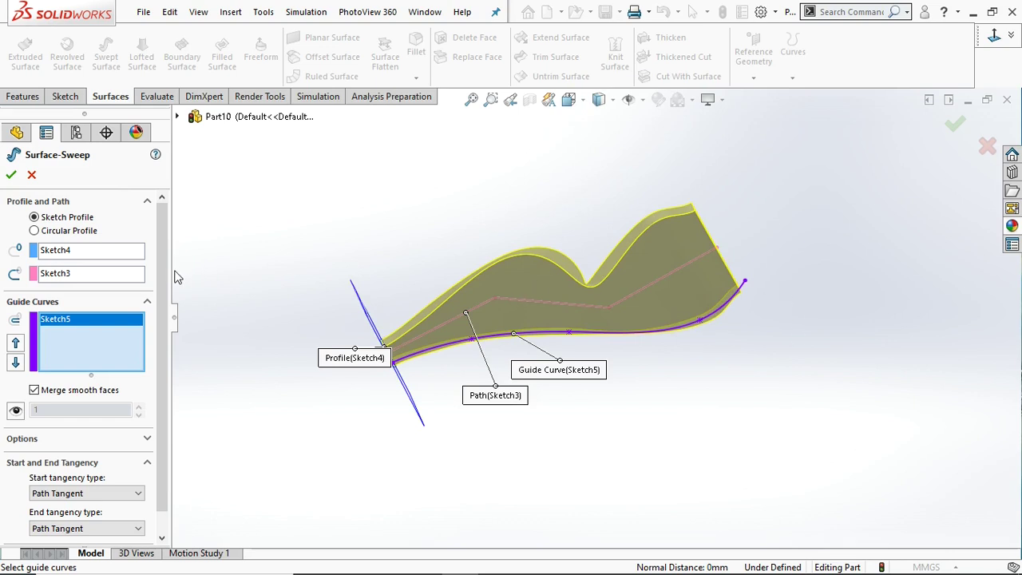
scroll(163, 261, "down", 1)
scroll(163, 261, "up", 1)
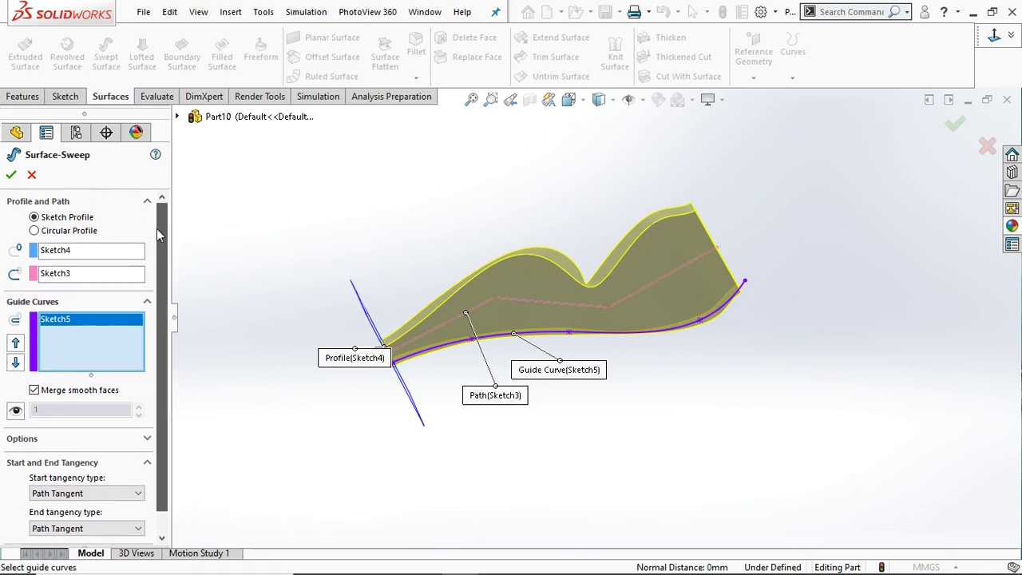
left_click(10, 176)
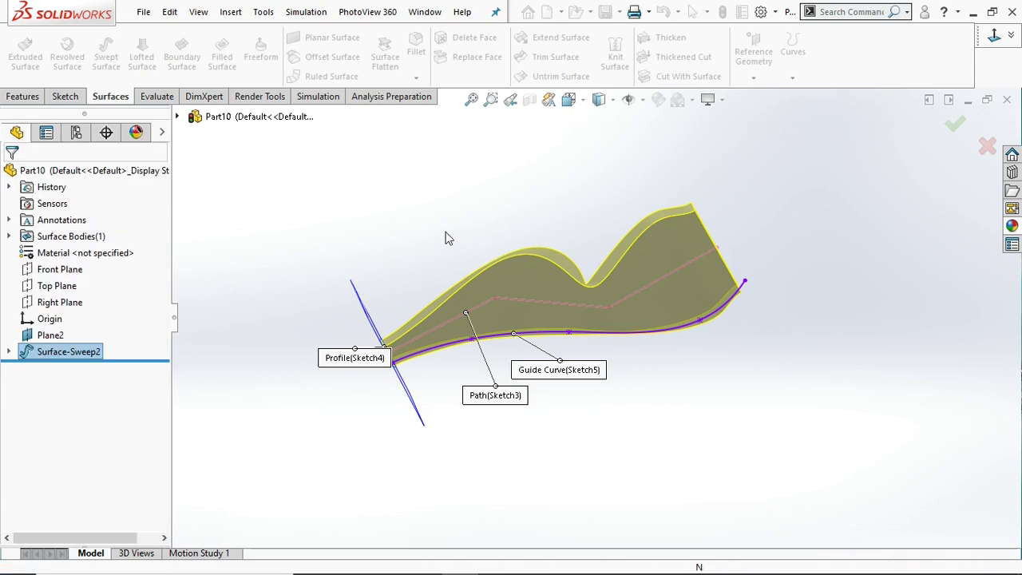
Step: Hide Plane2 and delete the Surface-Sweep2 feature
left_click(67, 339)
left_click(80, 313)
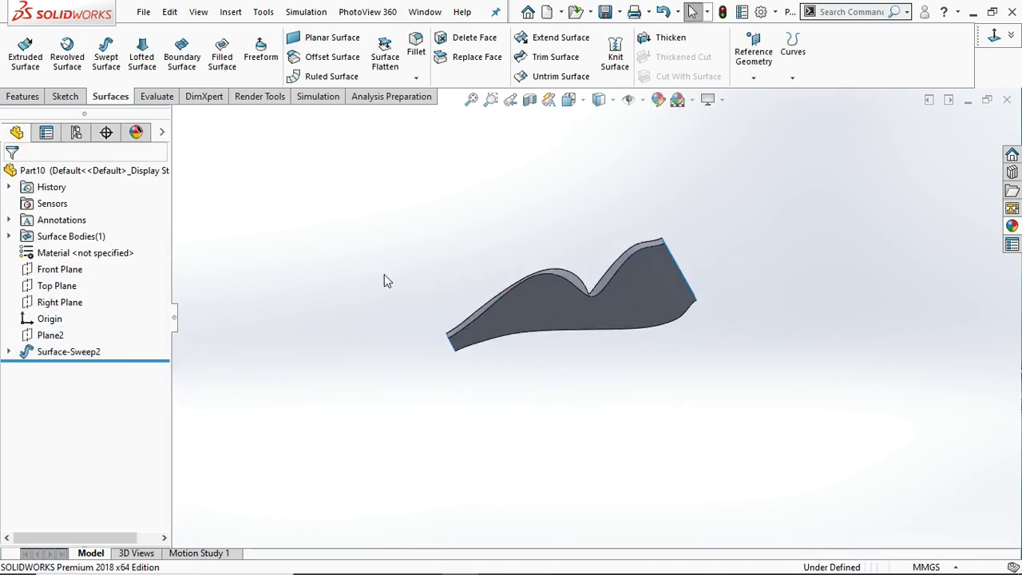
middle_click_drag(734, 285, 482, 284)
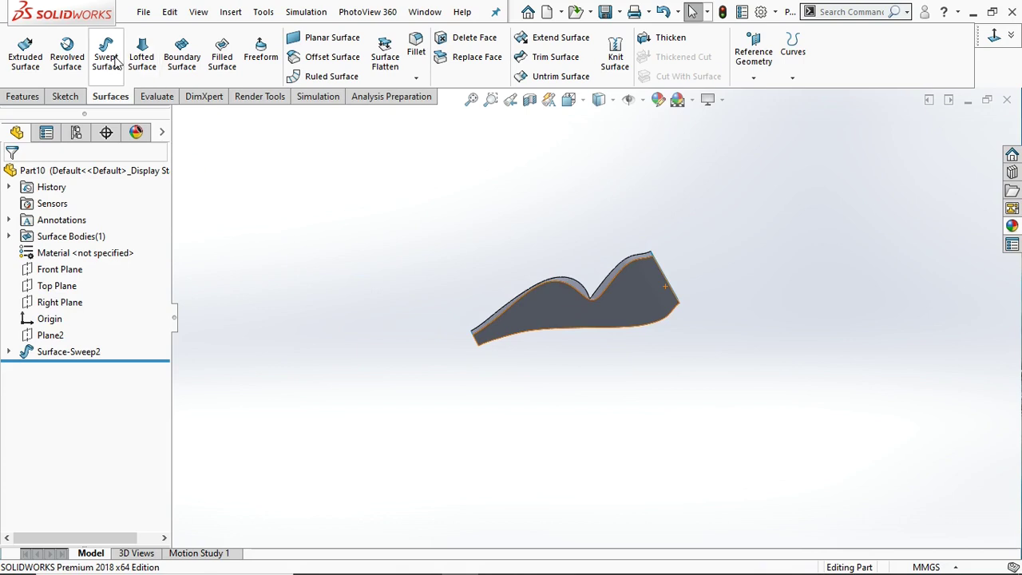
scroll(614, 292, "down", 5)
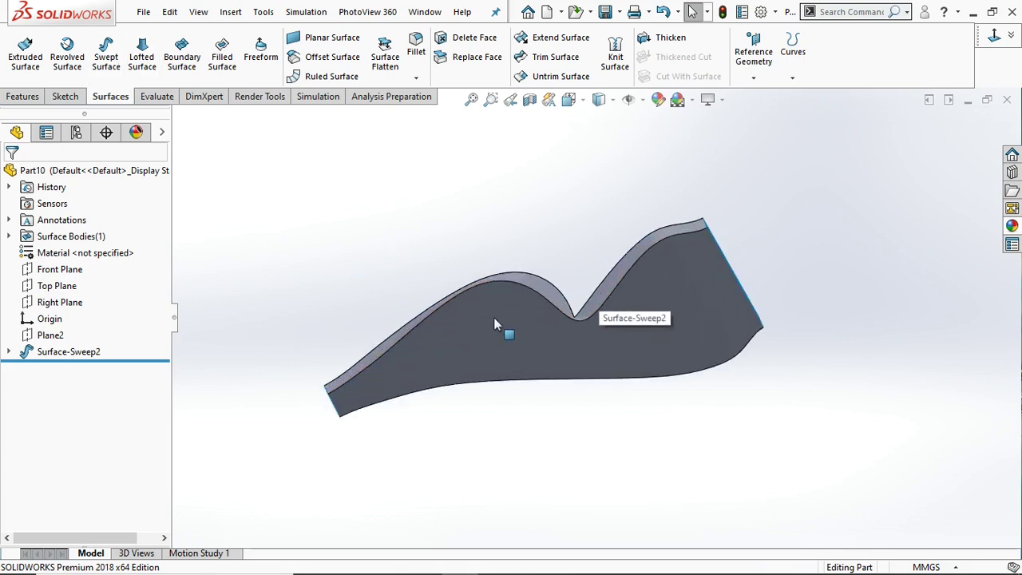
middle_click_drag(669, 315, 745, 310, "ctrl")
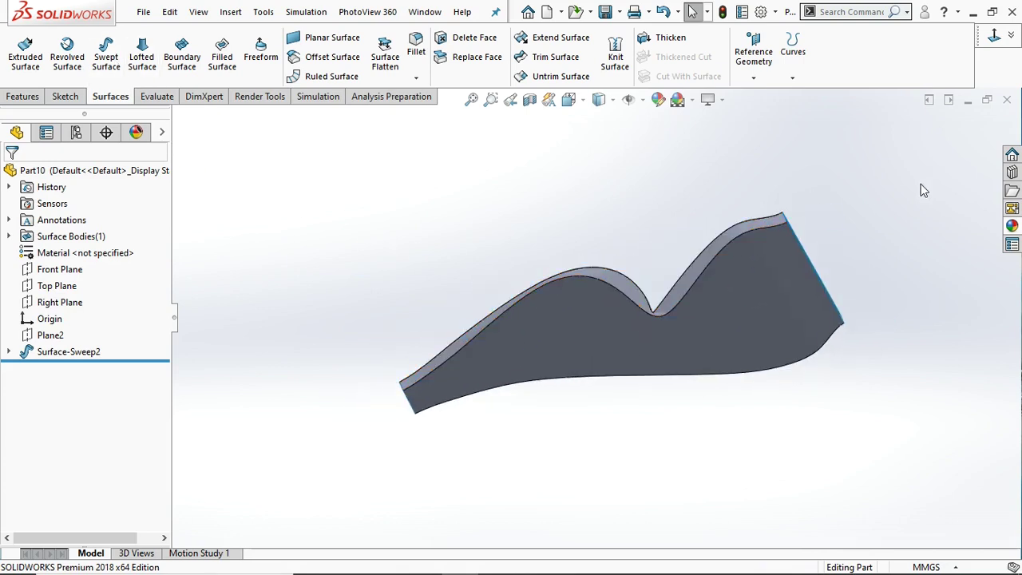
left_click(65, 352)
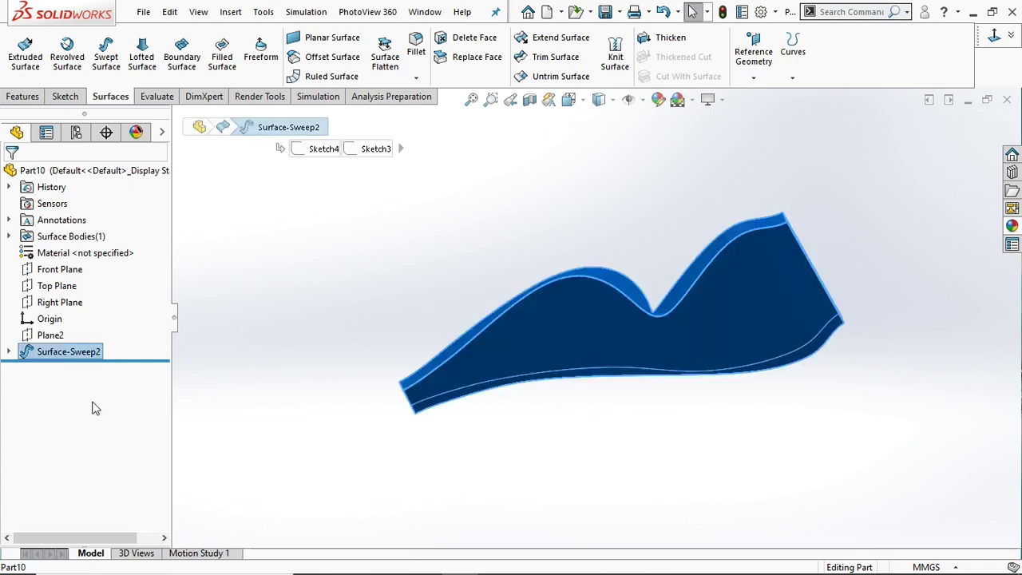
key("Delete")
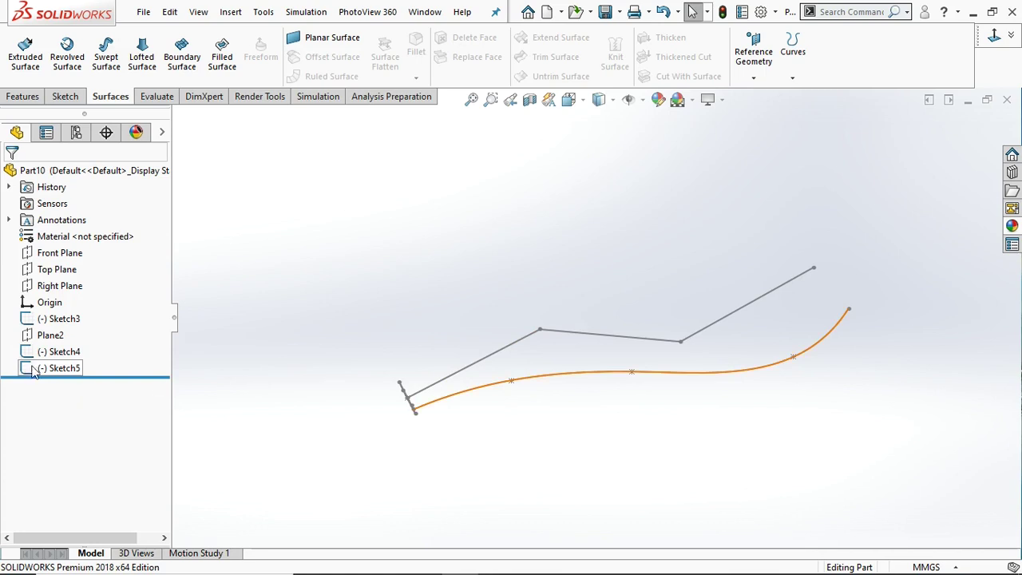
Step: Open Sketch4 for editing, exit it again, and select the Sketch3 path
left_click(57, 352)
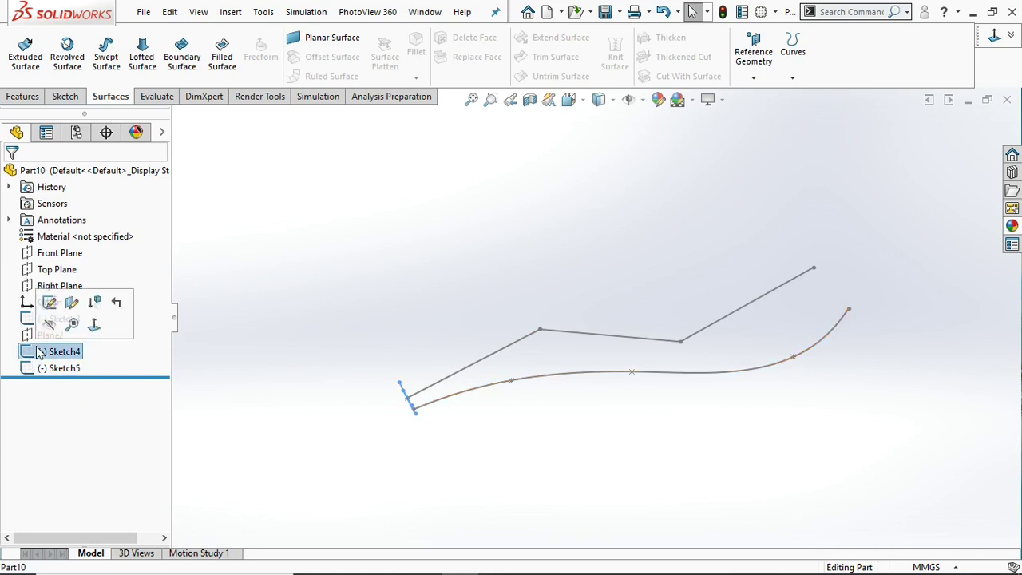
left_click(50, 304)
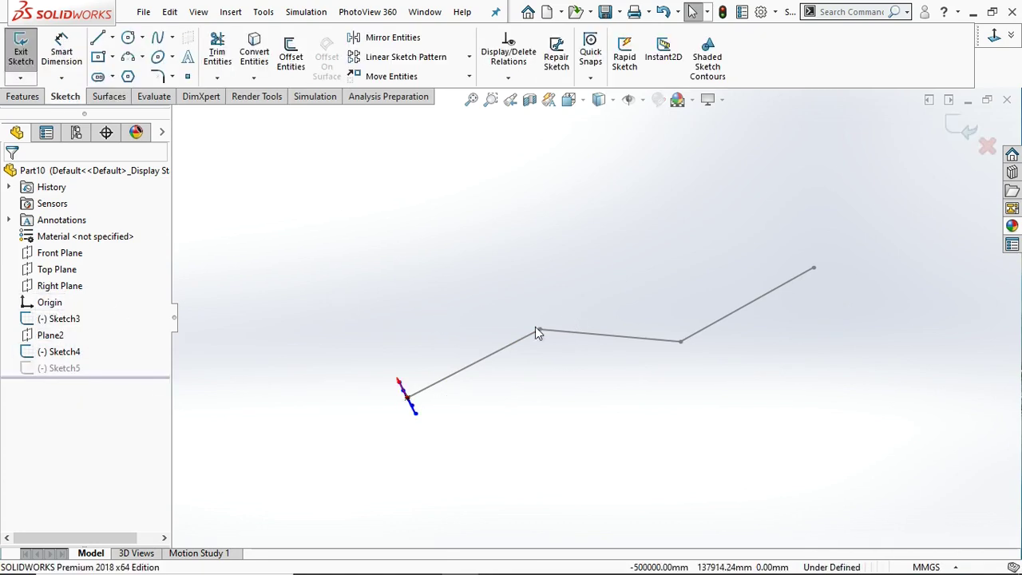
left_click(50, 355)
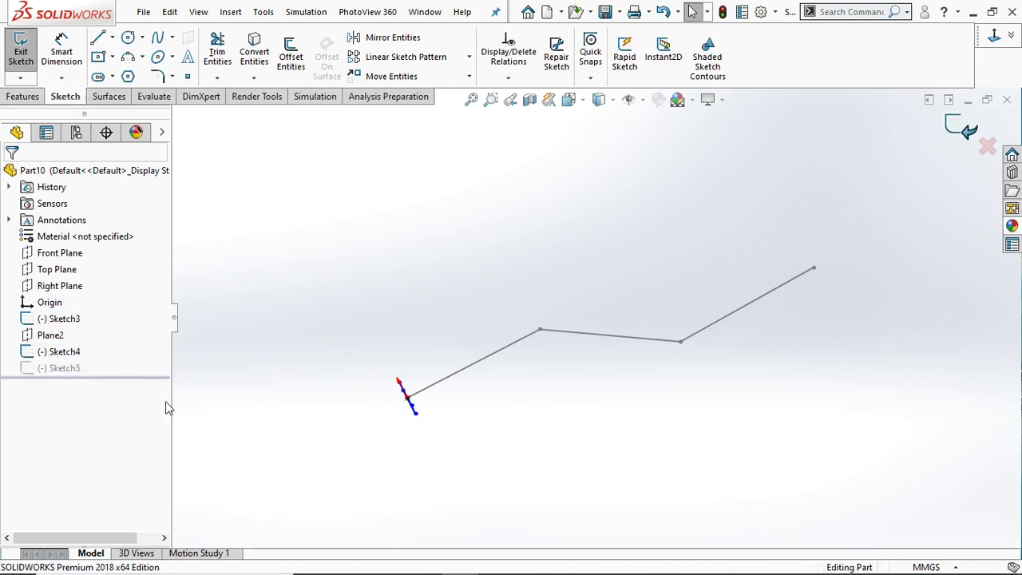
key("ctrl+b")
left_click(499, 352)
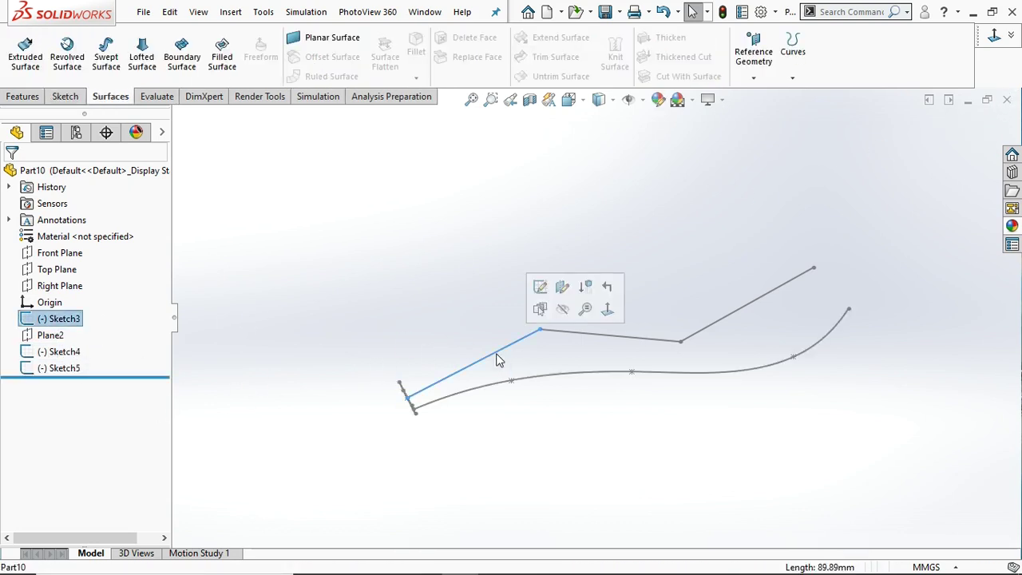
Step: Round both interior corners of the Sketch3 polyline with 20 mm sketch fillets (R20.00)
left_click(540, 289)
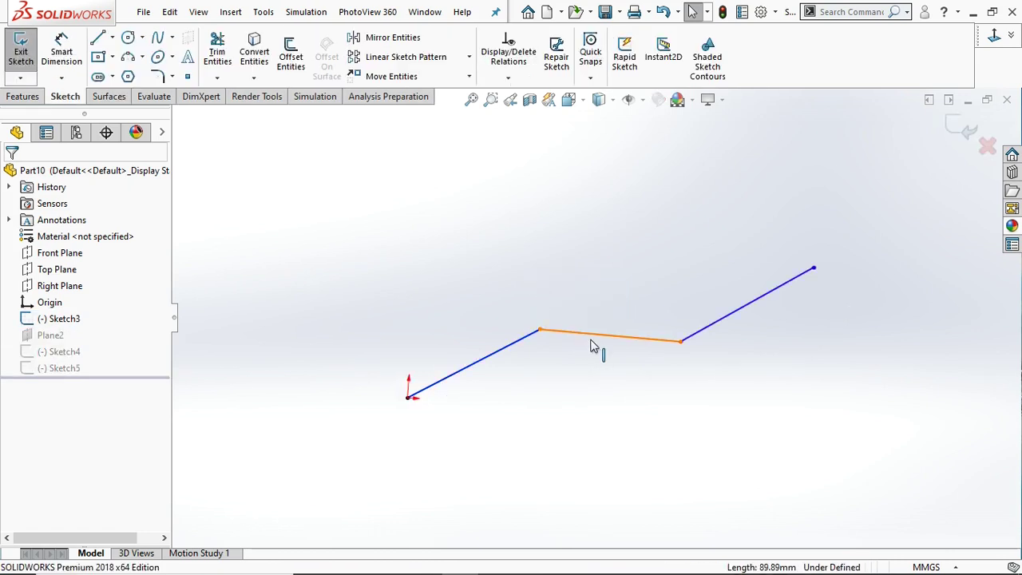
left_click(158, 78)
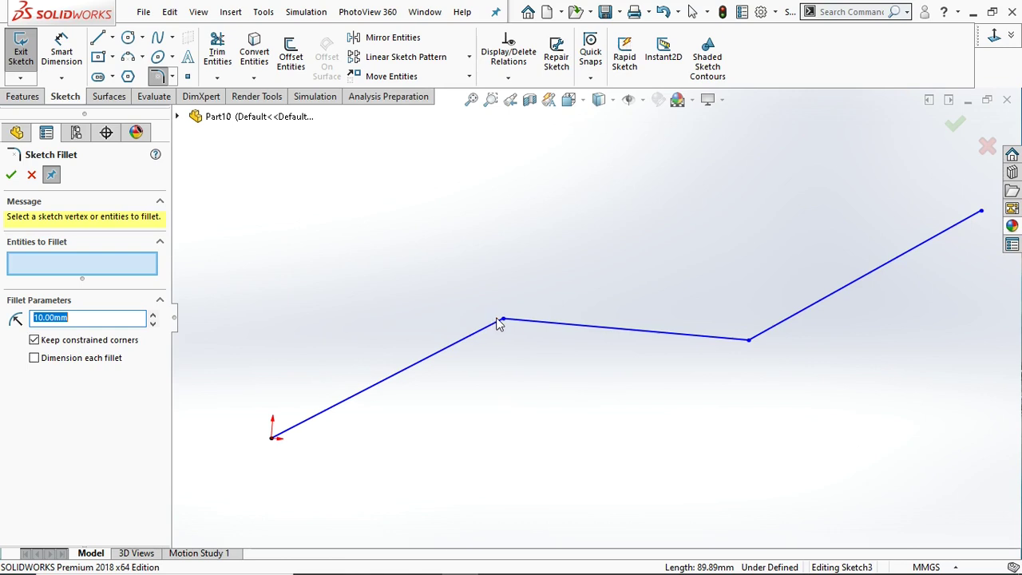
left_click(504, 319)
left_click(750, 338)
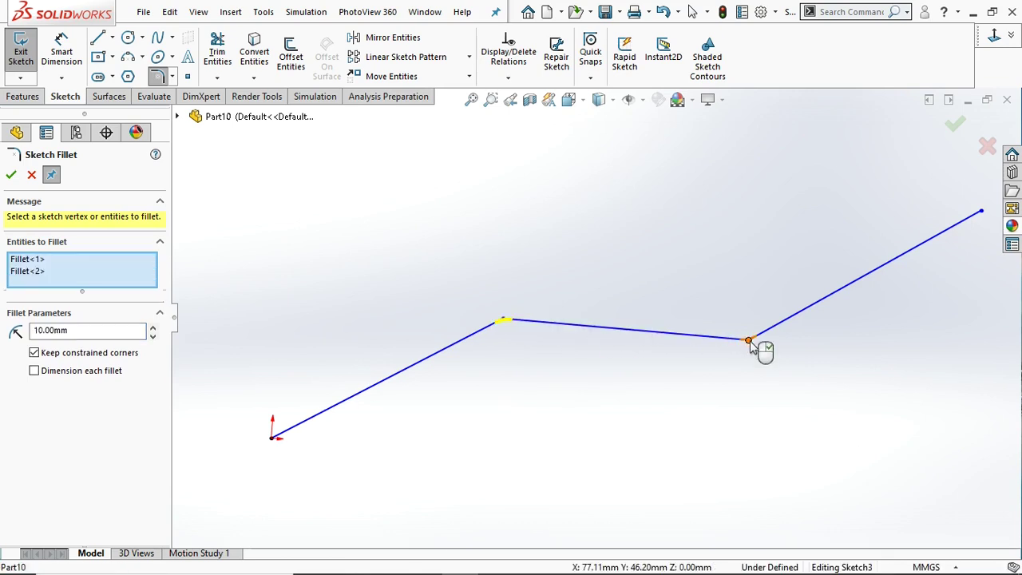
double_click(87, 331)
type("20")
key("Return")
left_click(12, 174)
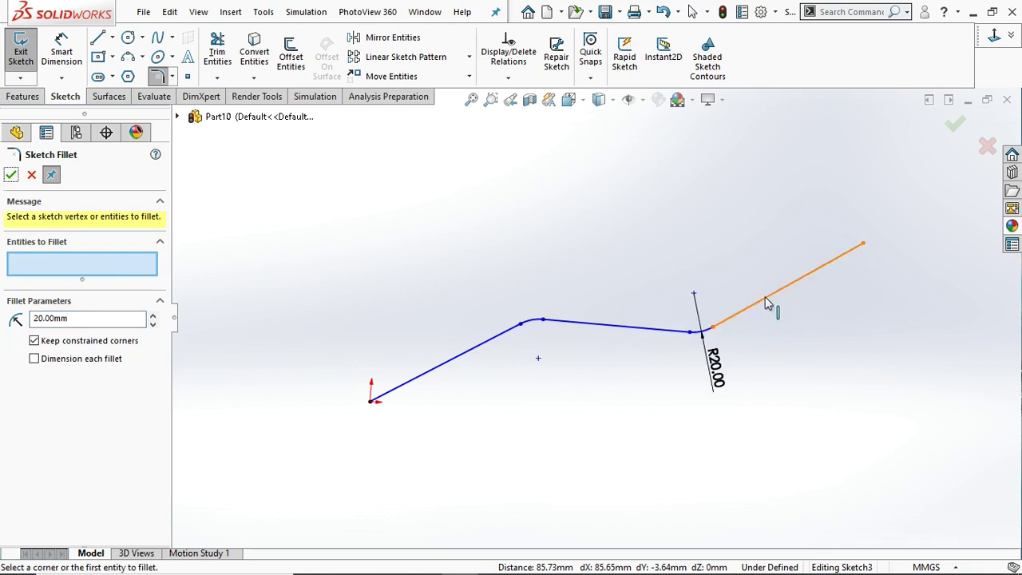
left_click(12, 174)
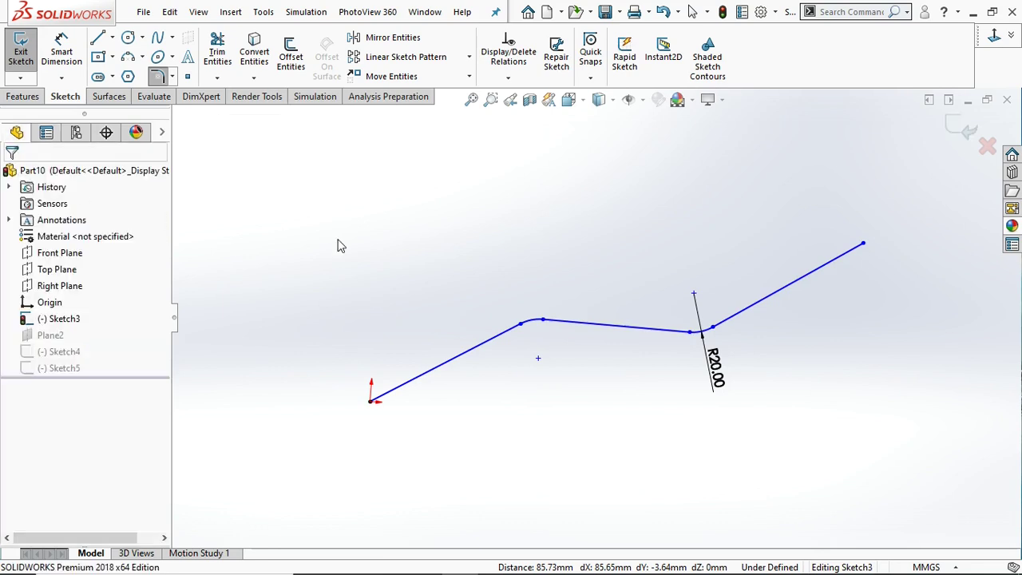
Step: Exit Sketch3, hide the Sketch5 guide spline, and start a new Swept Surface
key("ctrl+b")
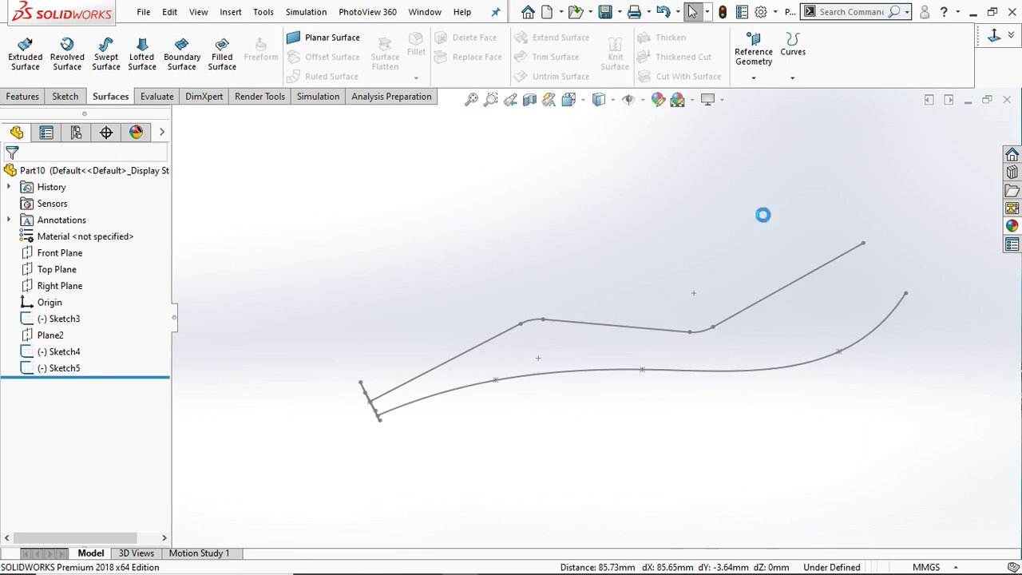
left_click(461, 396)
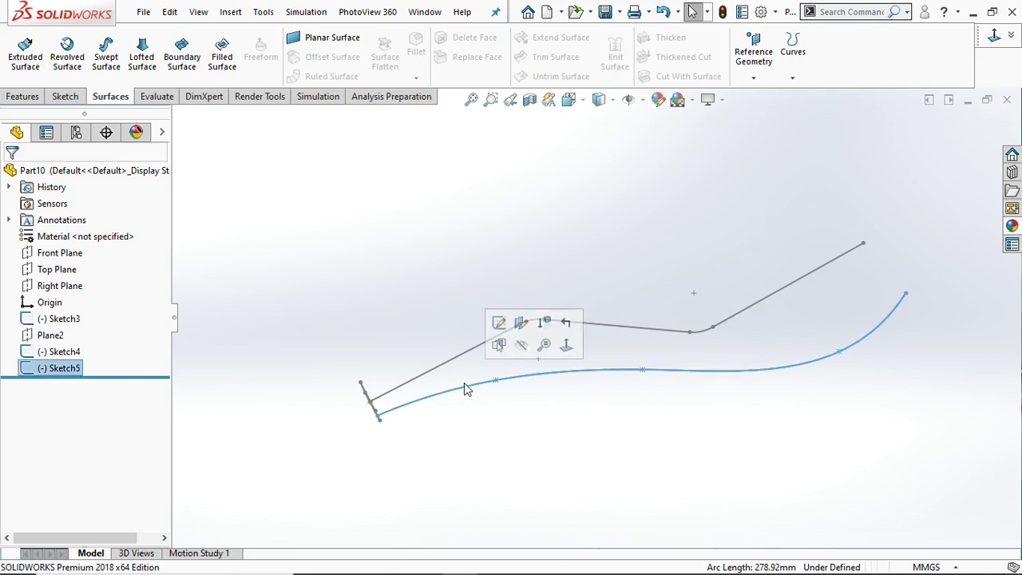
left_click(520, 344)
middle_click_drag(565, 391, 652, 327)
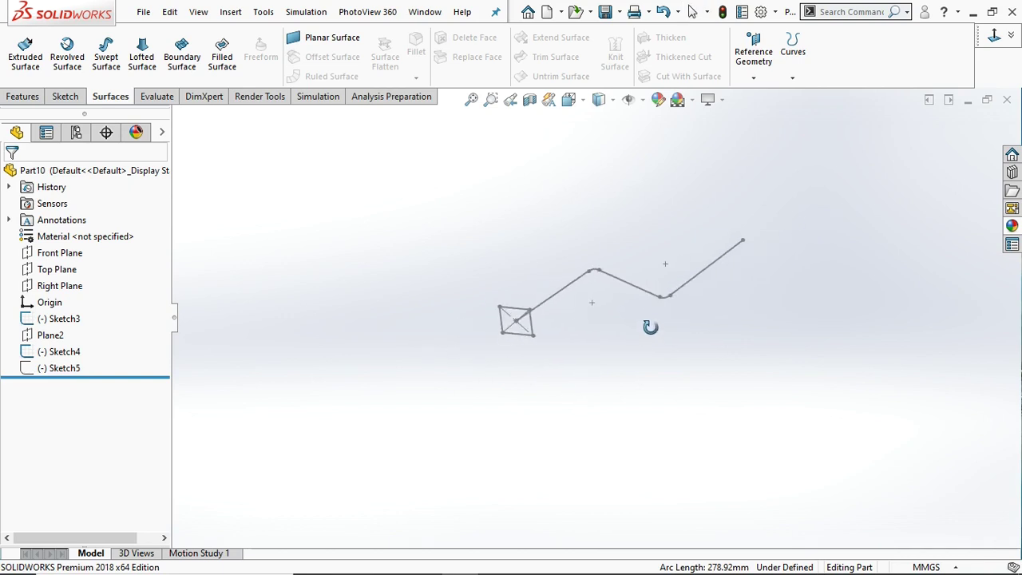
left_click(106, 56)
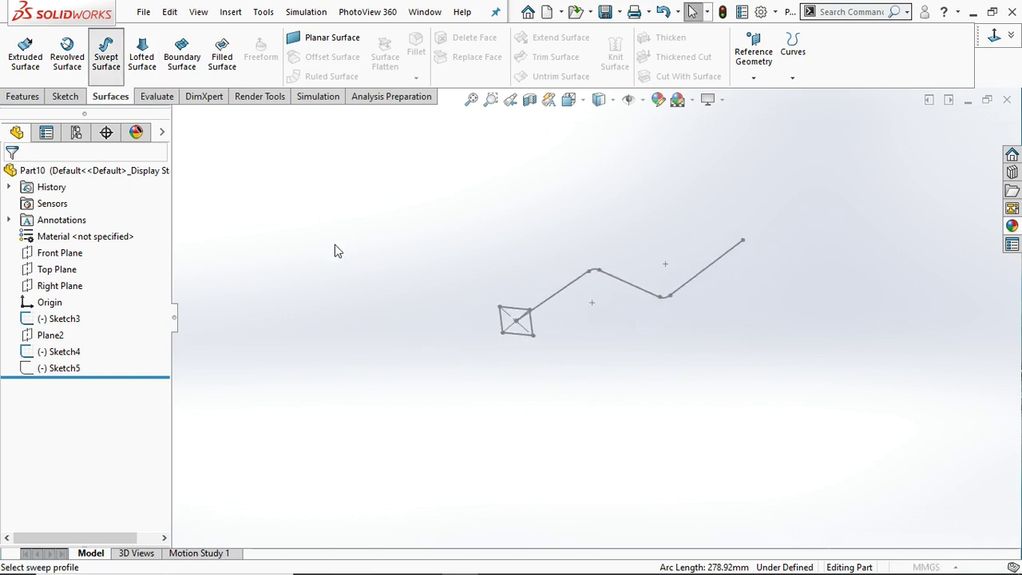
Step: Sweep Sketch4 as profile along the Sketch3 path, with a Path Tangent end
left_click(513, 314)
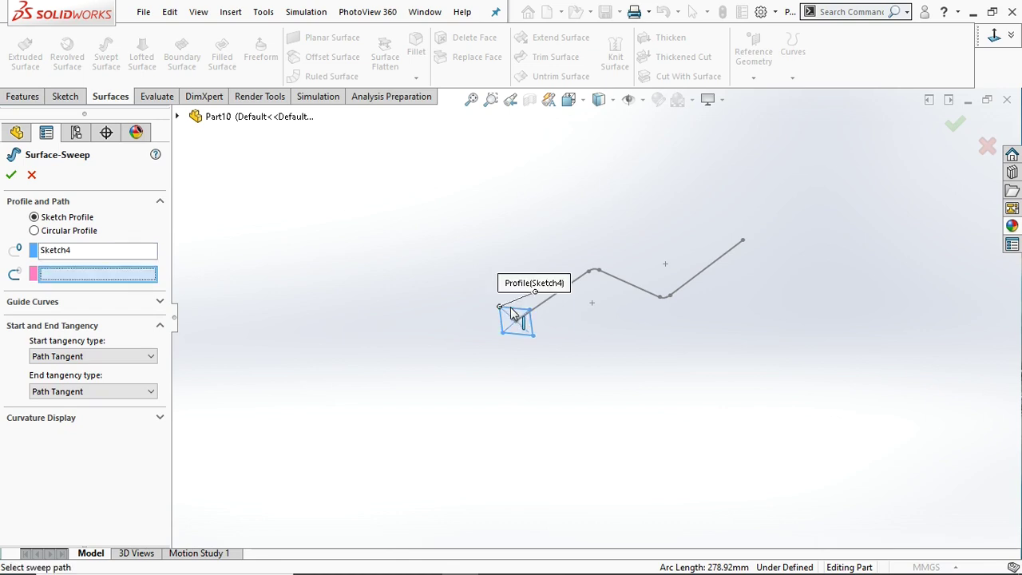
left_click(582, 285)
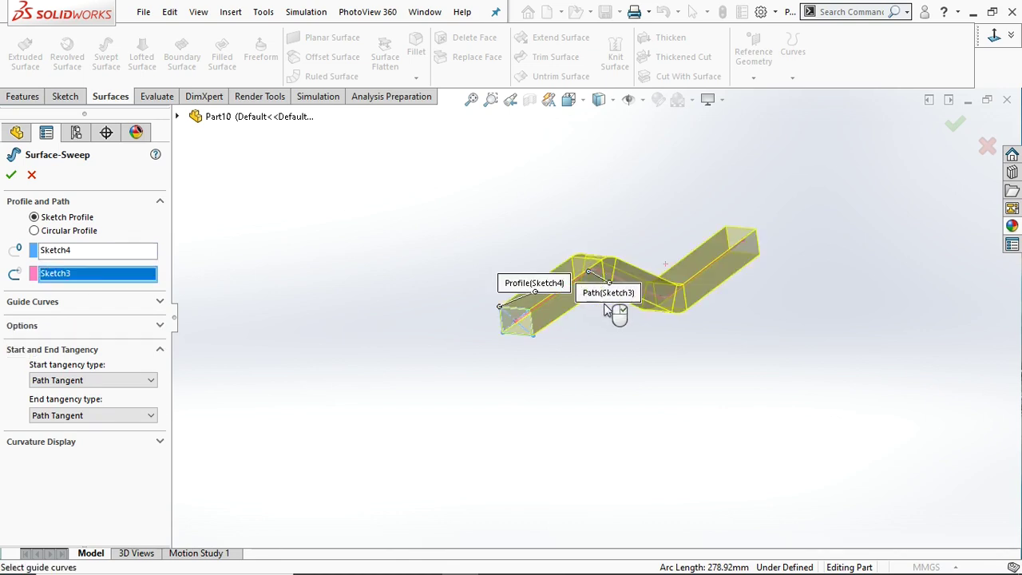
left_click(82, 416)
left_click(77, 426)
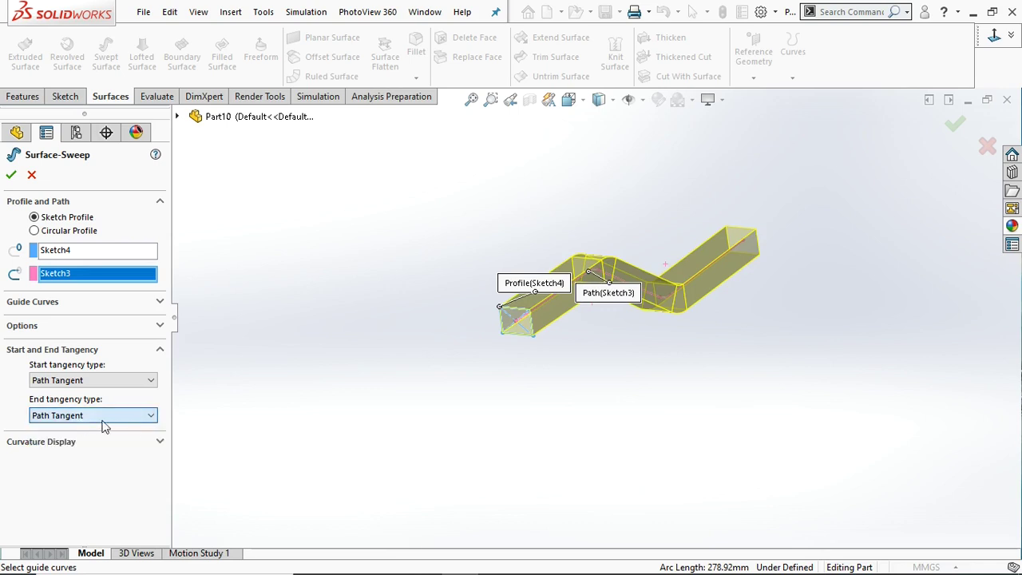
left_click(159, 442)
left_click(159, 443)
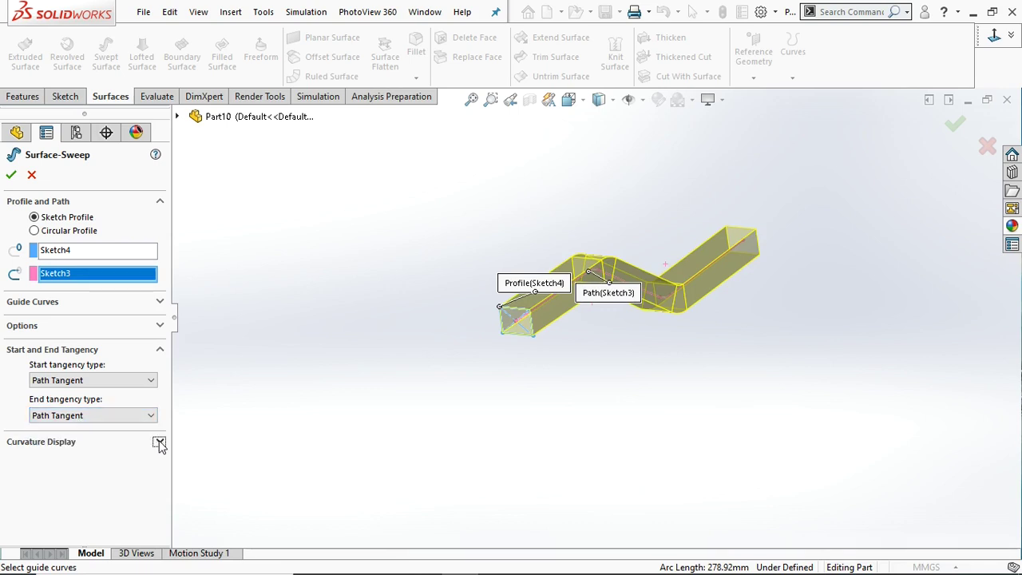
Step: Set a Path Tangent start and keep the profile orientation as Follow Path
left_click(68, 328)
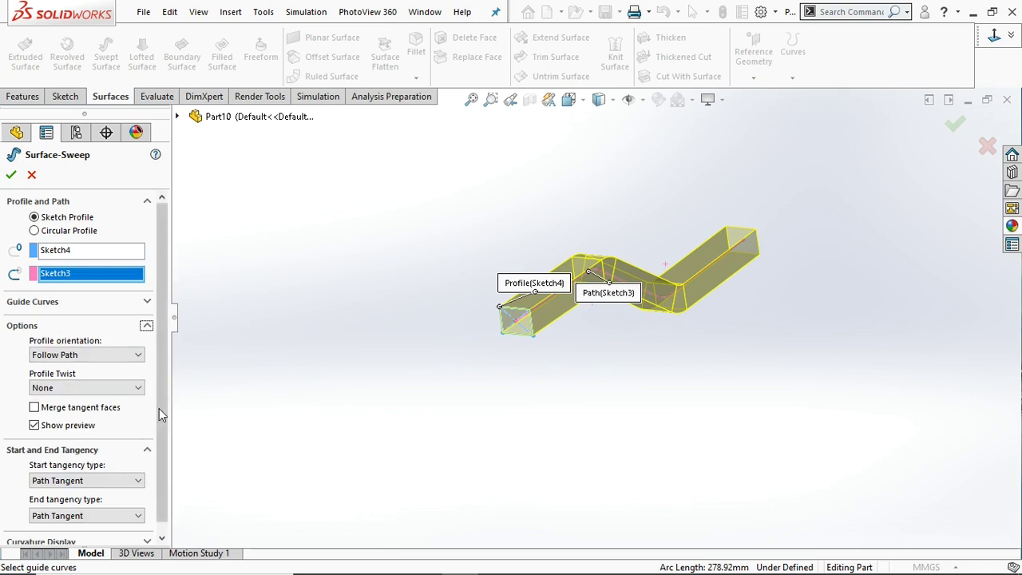
scroll(111, 511, "down", 1)
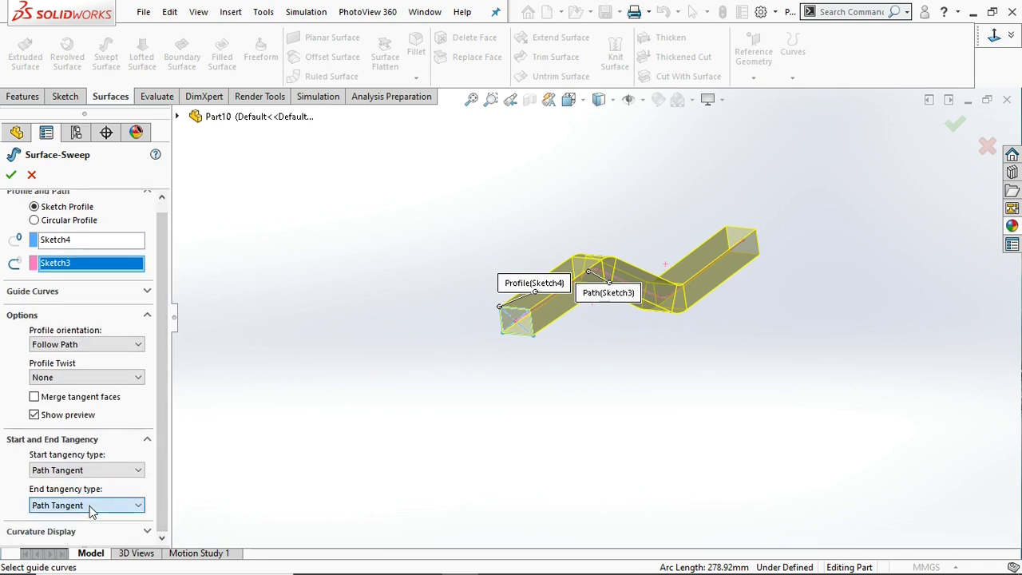
left_click(77, 471)
left_click(77, 474)
left_click(62, 345)
left_click(61, 347)
left_click(61, 377)
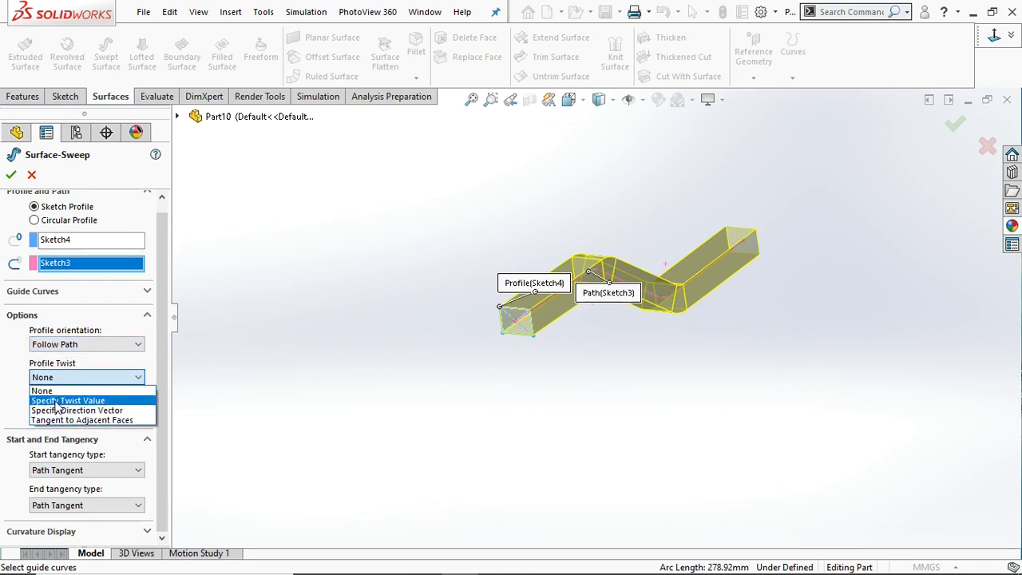
Step: Specify a 360-degree profile twist in Direction 1 and zoom to inspect the preview
left_click(77, 402)
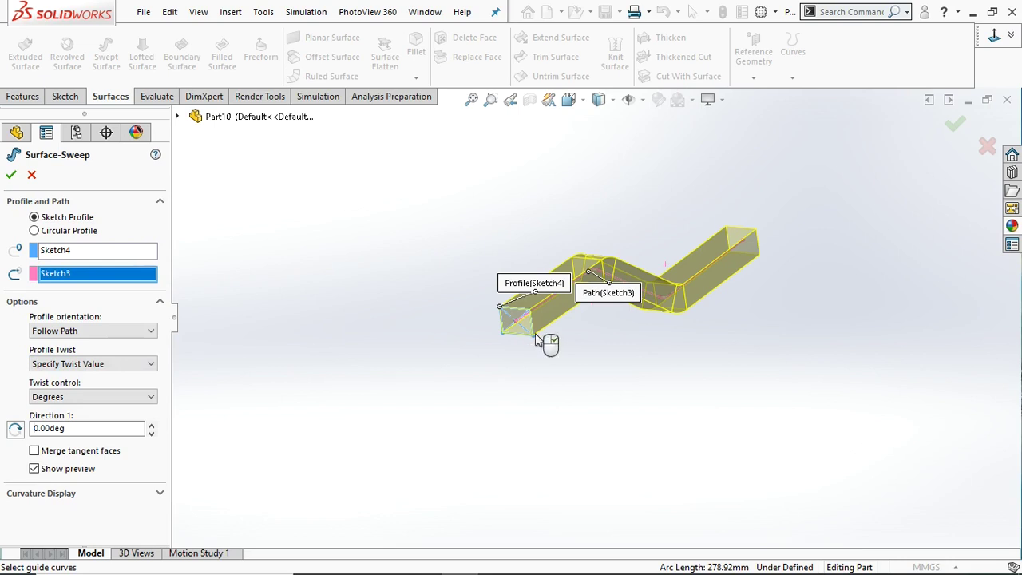
left_click_drag(78, 433, 2, 429)
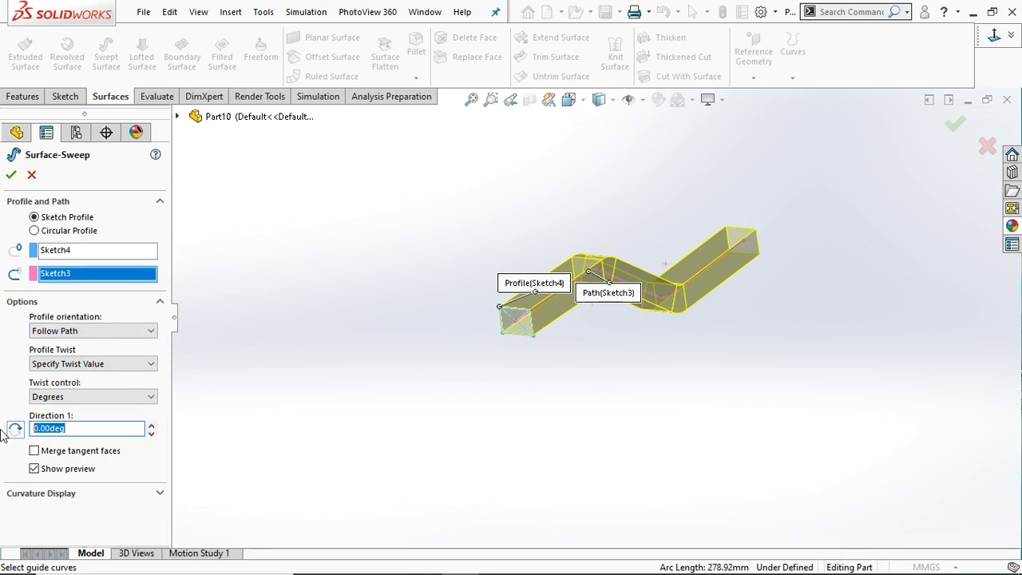
type("35")
key("Return")
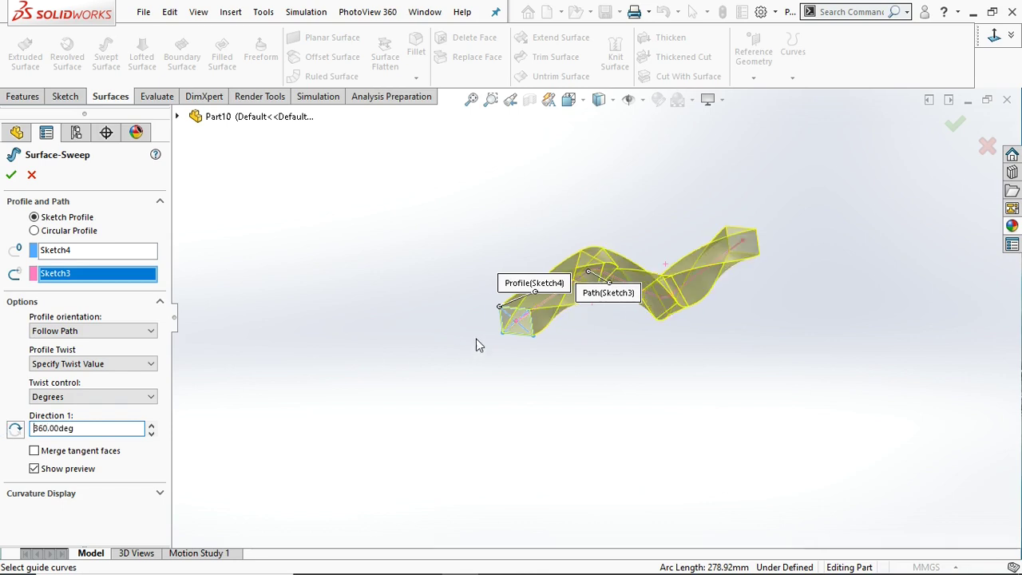
scroll(680, 283, "down", 4)
scroll(730, 321, "down", 2)
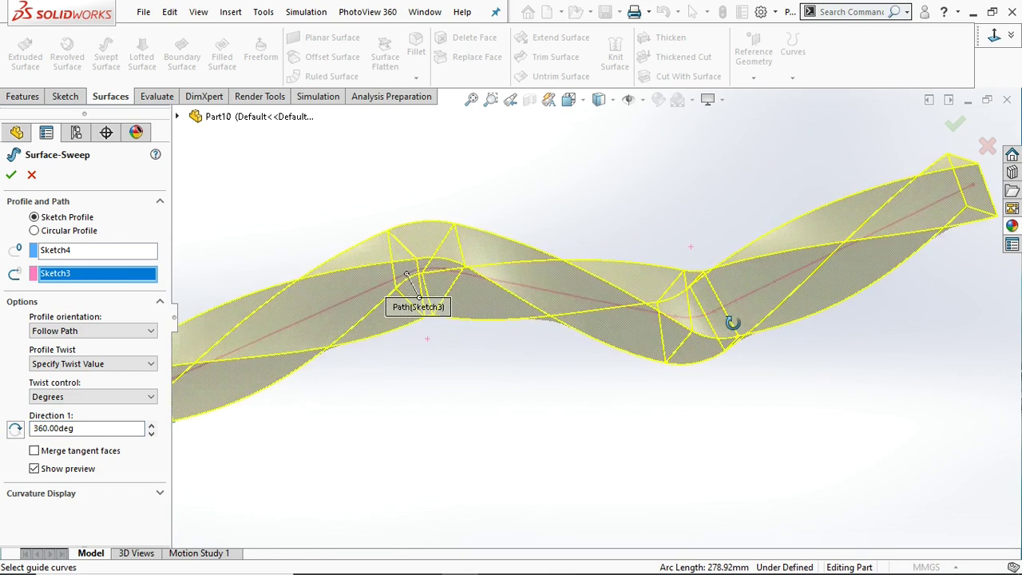
scroll(726, 321, "up", 3)
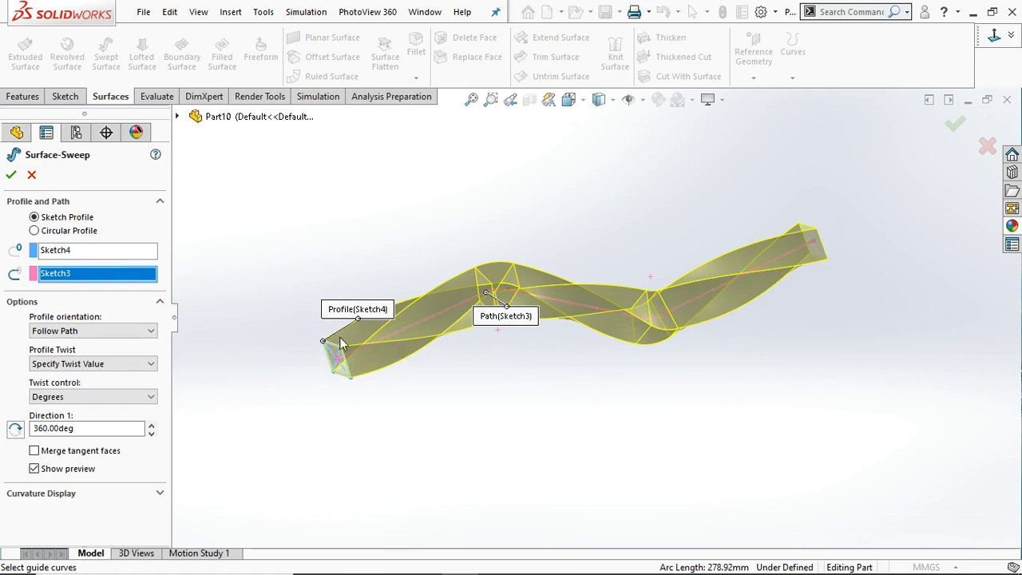
Step: Switch the twist control to Revolutions, giving 2.00 revolutions along the path
left_click(81, 397)
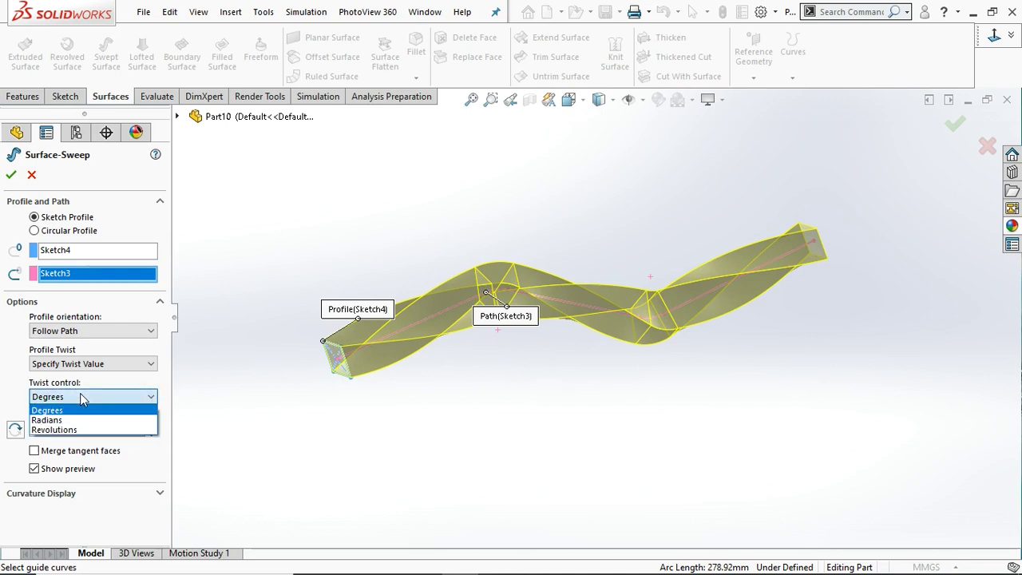
left_click(68, 430)
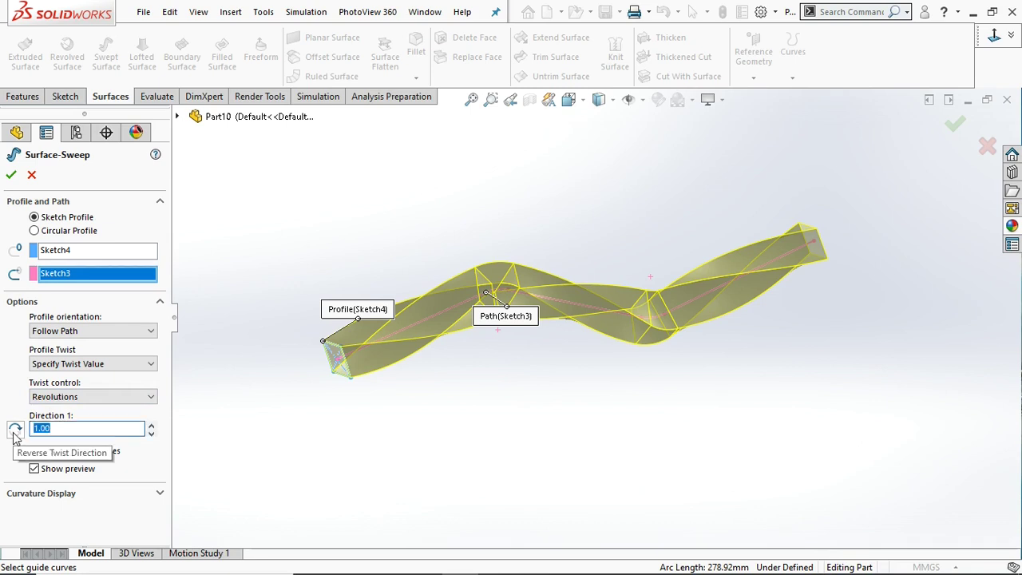
key("Return")
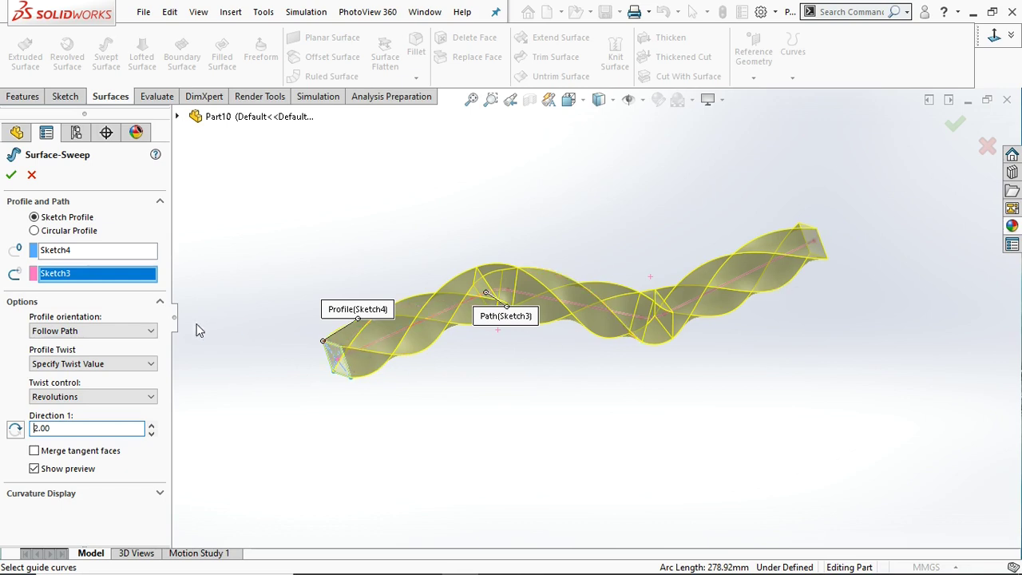
left_click(62, 397)
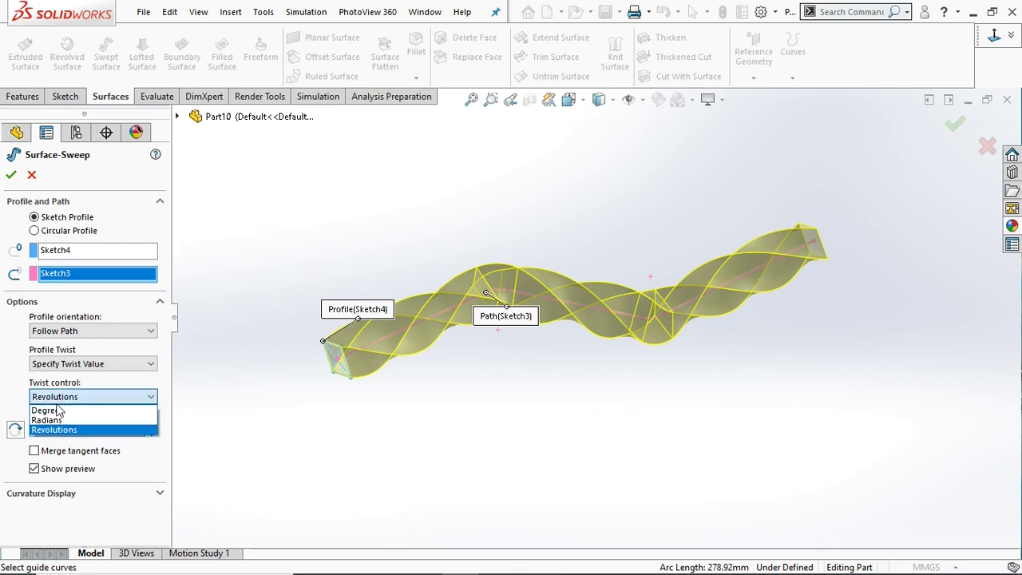
left_click(102, 400)
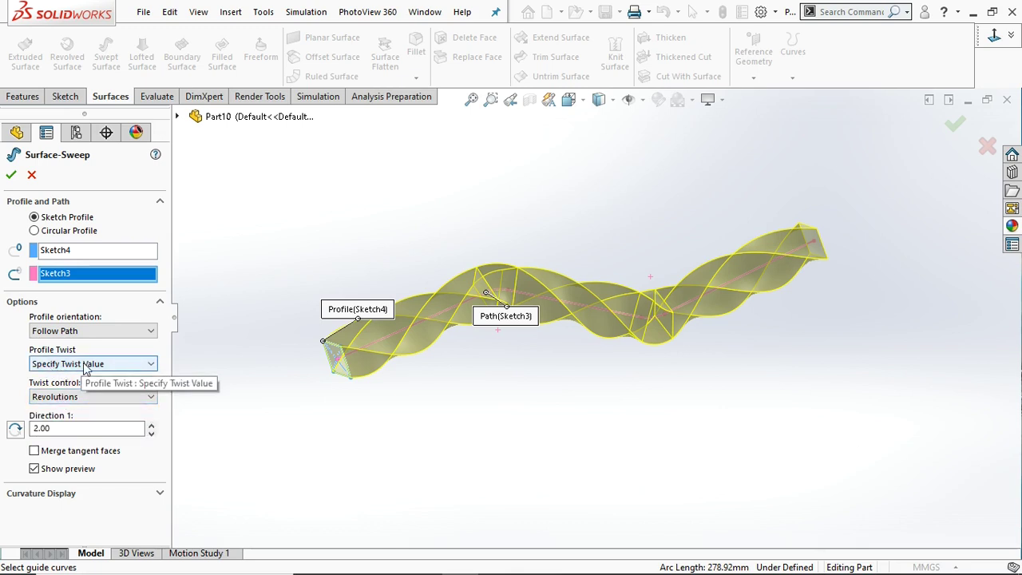
Step: Orbit the twisted sweep preview and toggle between the Features and Surfaces tabs
middle_click_drag(582, 359, 452, 275)
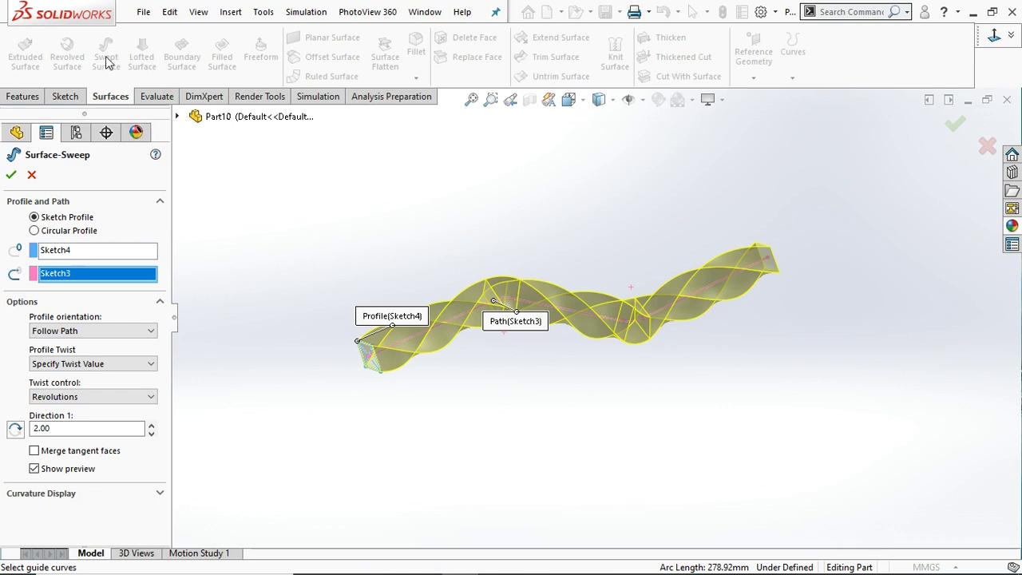
scroll(461, 328, "down", 2)
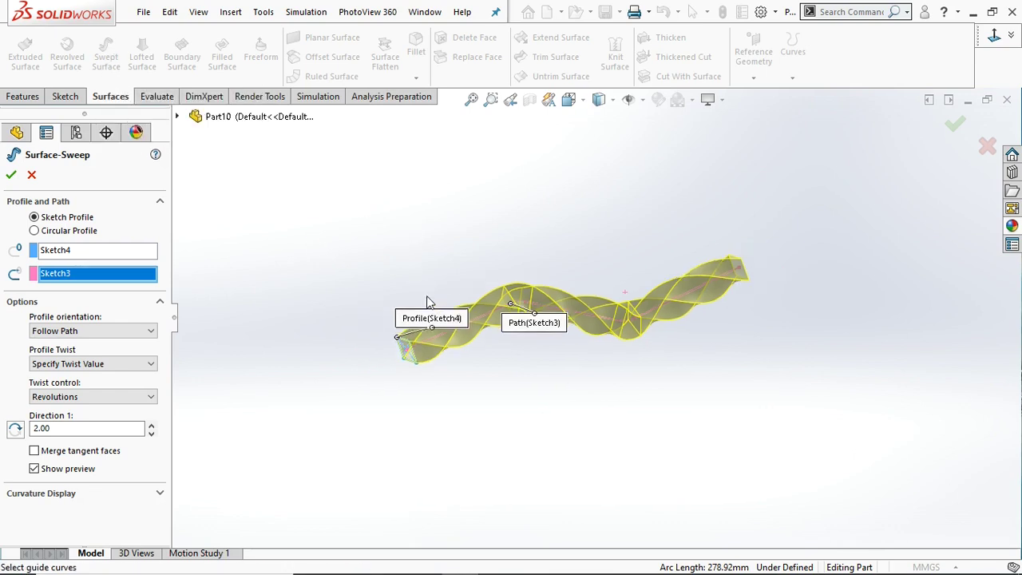
left_click(24, 97)
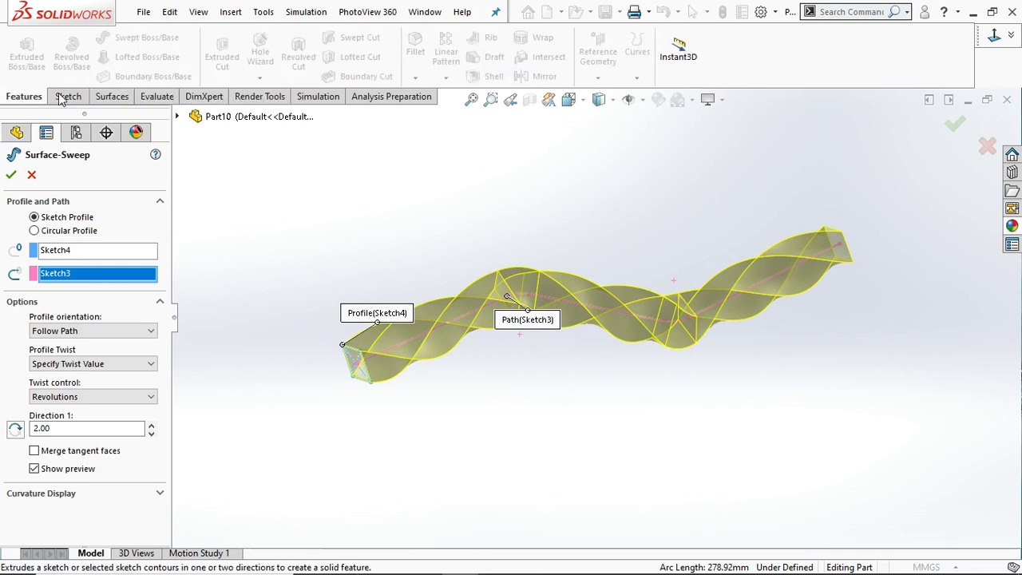
left_click(112, 97)
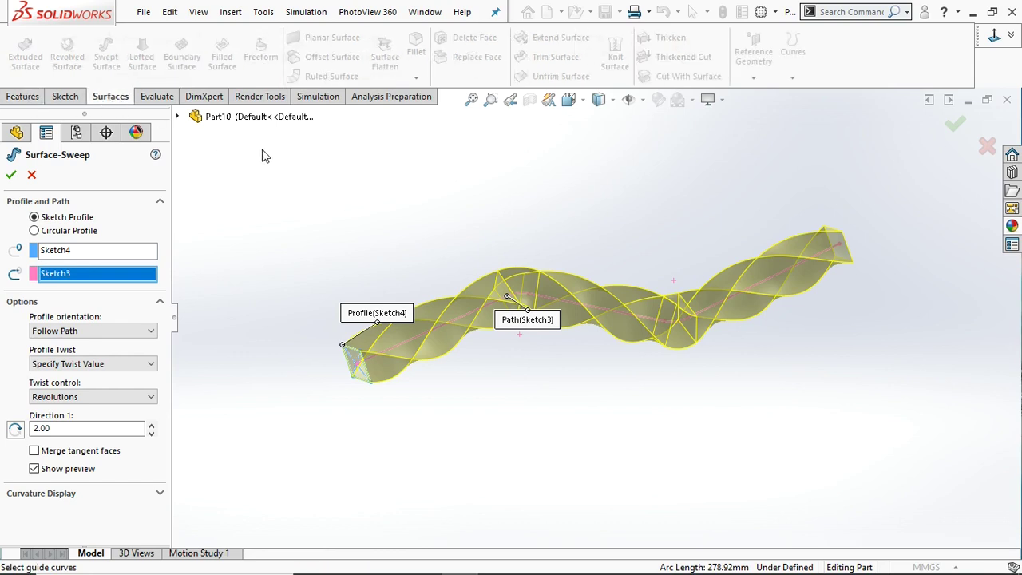